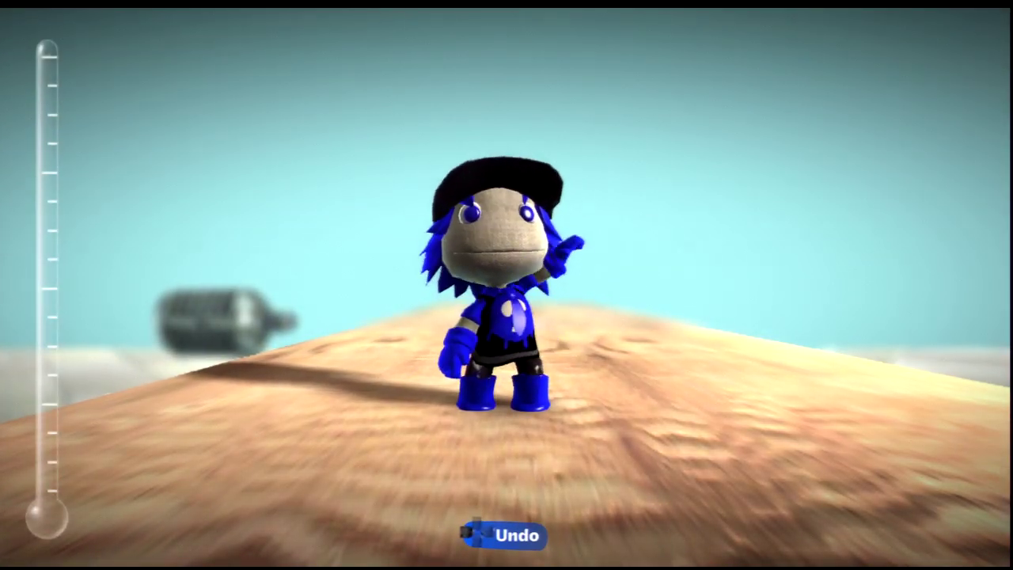
pyautogui.press('Right')
pyautogui.press('space')
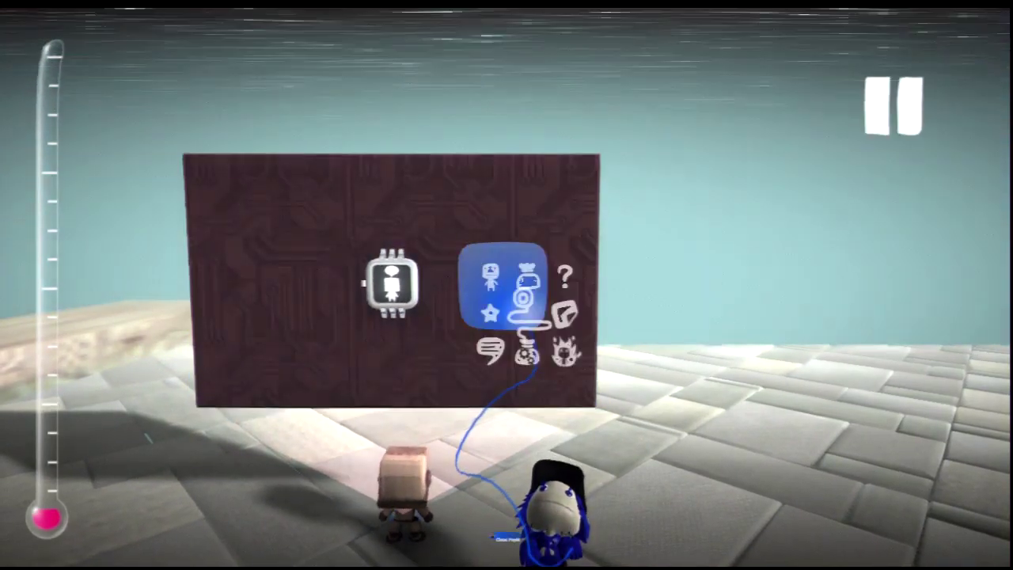
# - Place a Microchip gadget on the Sackbot's red circuit board, beside the existing Sackbot chip, with its own circuit board open
pyautogui.press('Down')
pyautogui.press('Down')
pyautogui.press('Left')
pyautogui.press('Left')
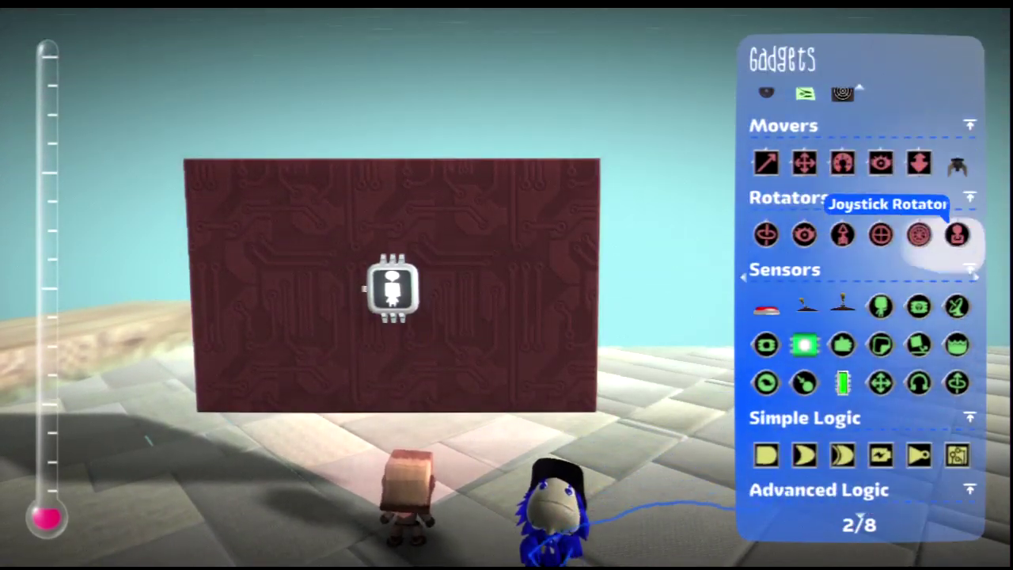
pyautogui.press('Down')
pyautogui.press('Down')
pyautogui.press('Return')
pyautogui.press('Escape')
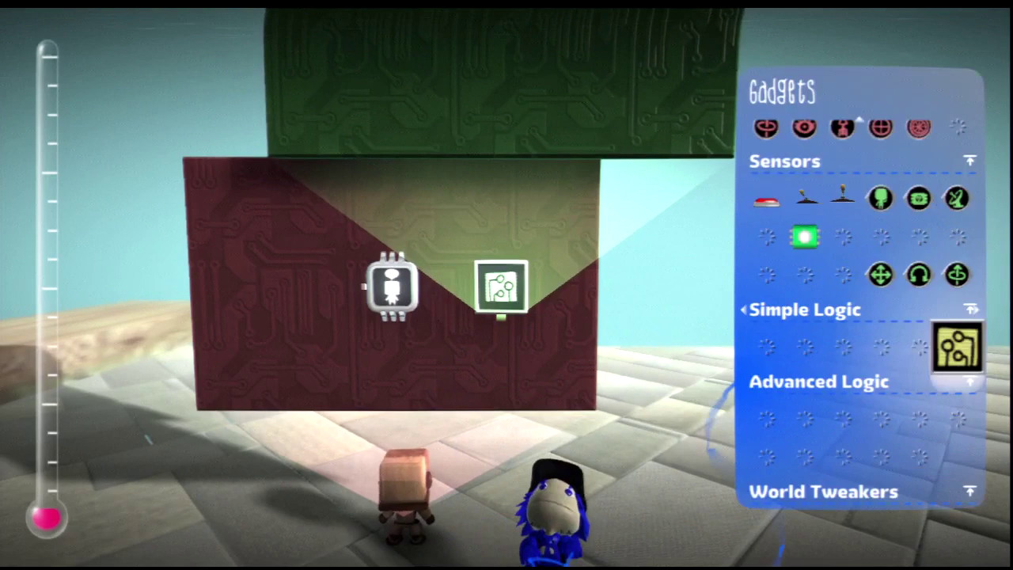
pyautogui.press('Return')
pyautogui.press('Return')
pyautogui.press('Escape')
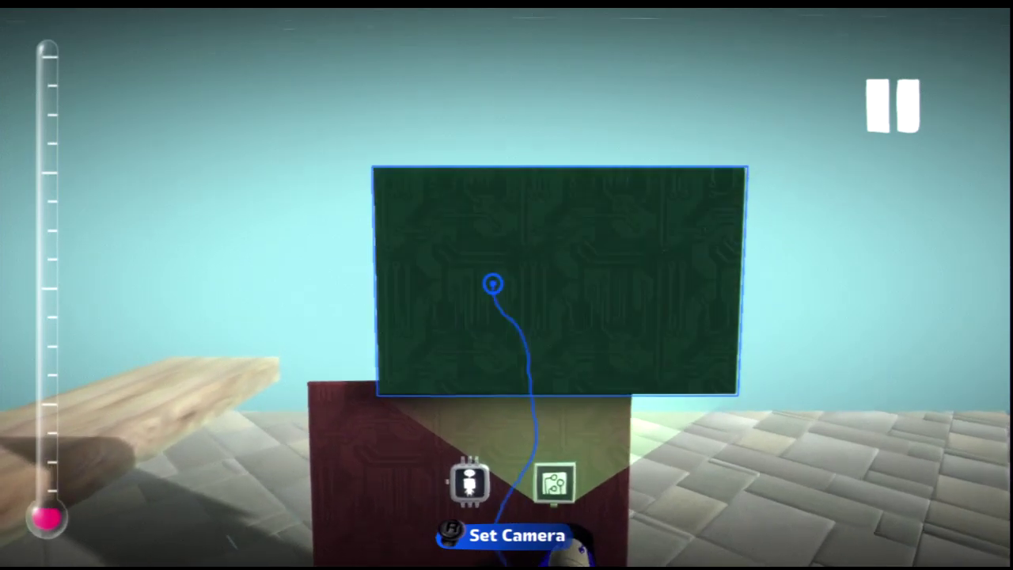
# - Add a NOT gate from the Simple Logic gadgets to the microchip's green circuit board
pyautogui.press('Escape')
pyautogui.press('Return')
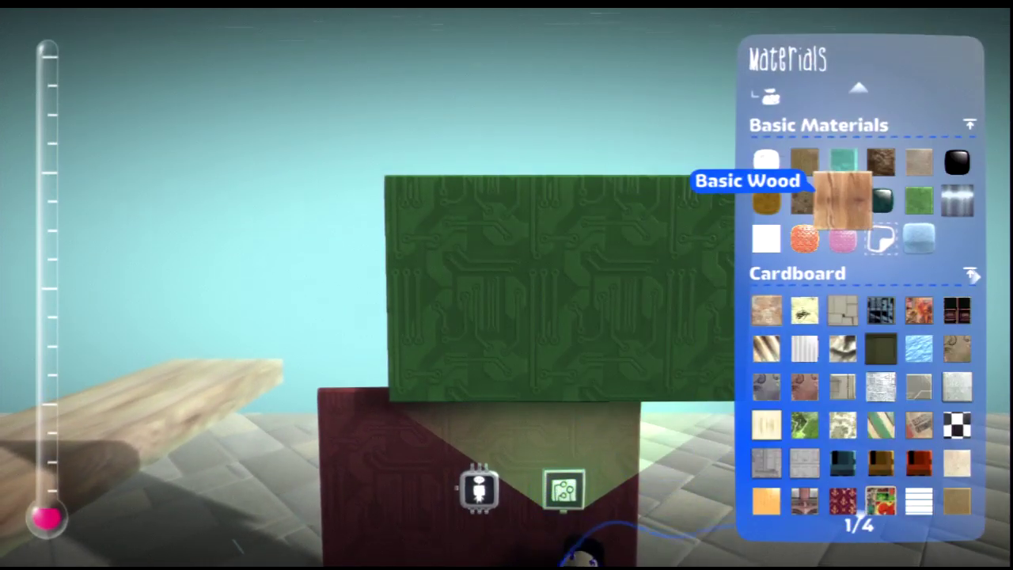
pyautogui.press('Down')
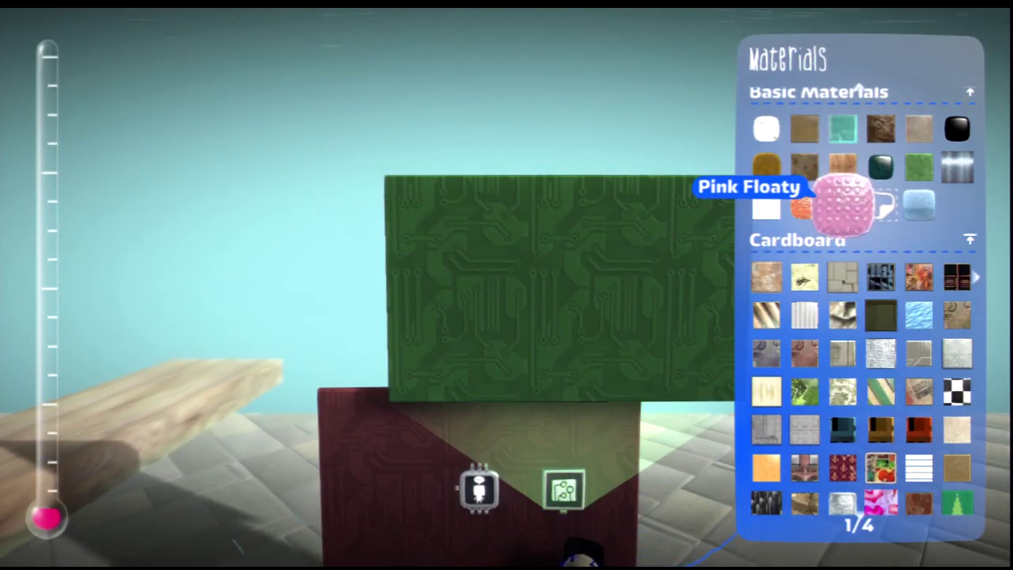
pyautogui.press('Escape')
pyautogui.press('Return')
pyautogui.press('Down')
pyautogui.press('Down')
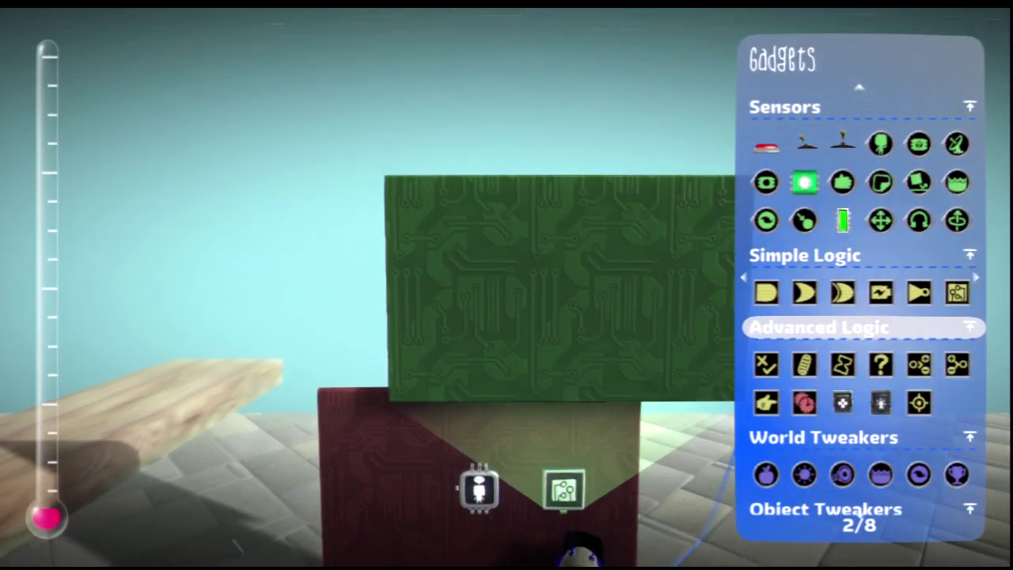
pyautogui.press('Down')
pyautogui.press('Up')
pyautogui.press('Left')
pyautogui.press('Return')
pyautogui.press('Return')
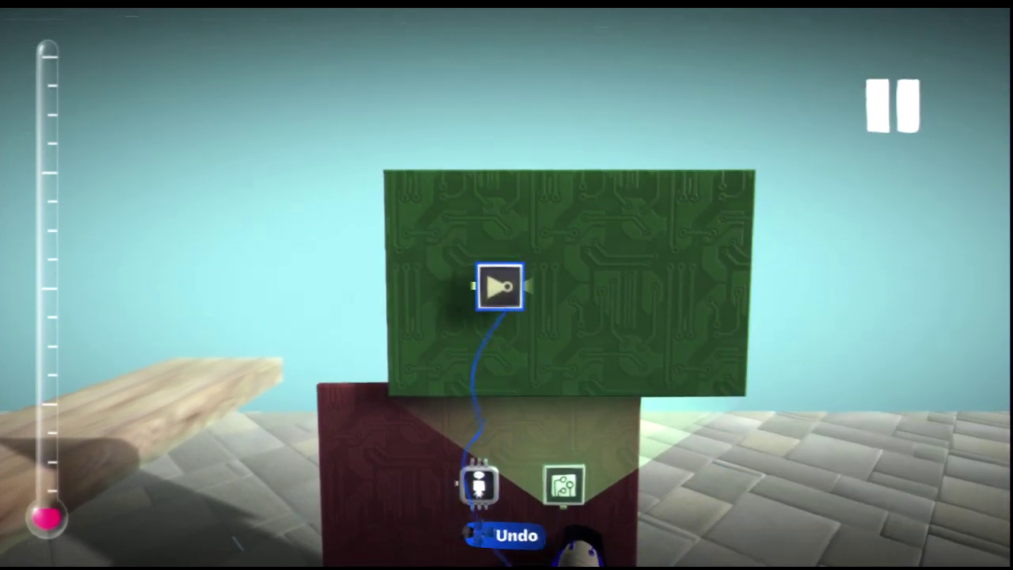
# - Place a Destroyer from the Object Tweakers on the green circuit board, beyond the output of the NOT gate
pyautogui.press('Escape')
pyautogui.press('Down')
pyautogui.press('Down')
pyautogui.press('Down')
pyautogui.press('Down')
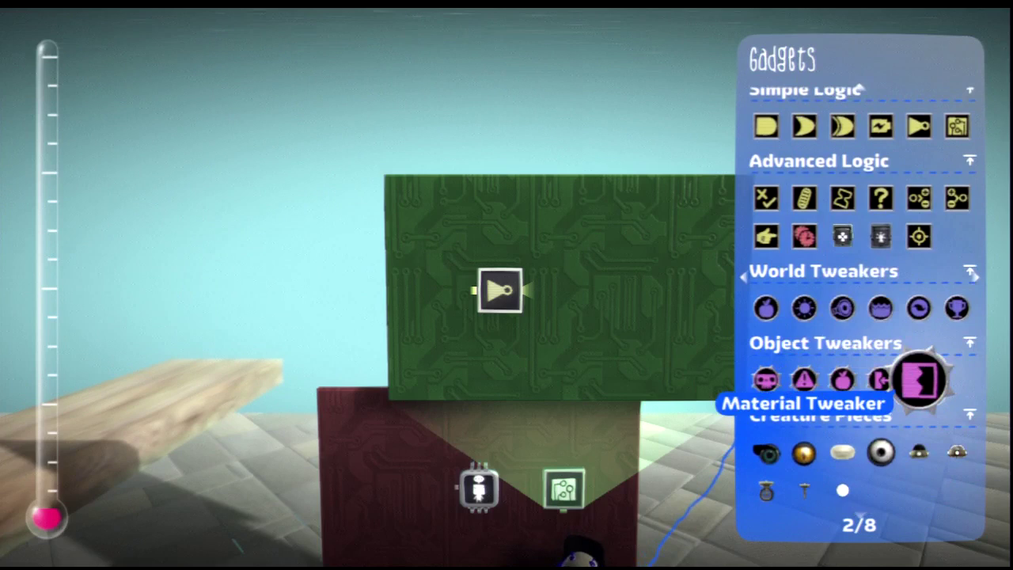
pyautogui.press('Left')
pyautogui.press('Left')
pyautogui.press('Left')
pyautogui.press('Left')
pyautogui.press('Return')
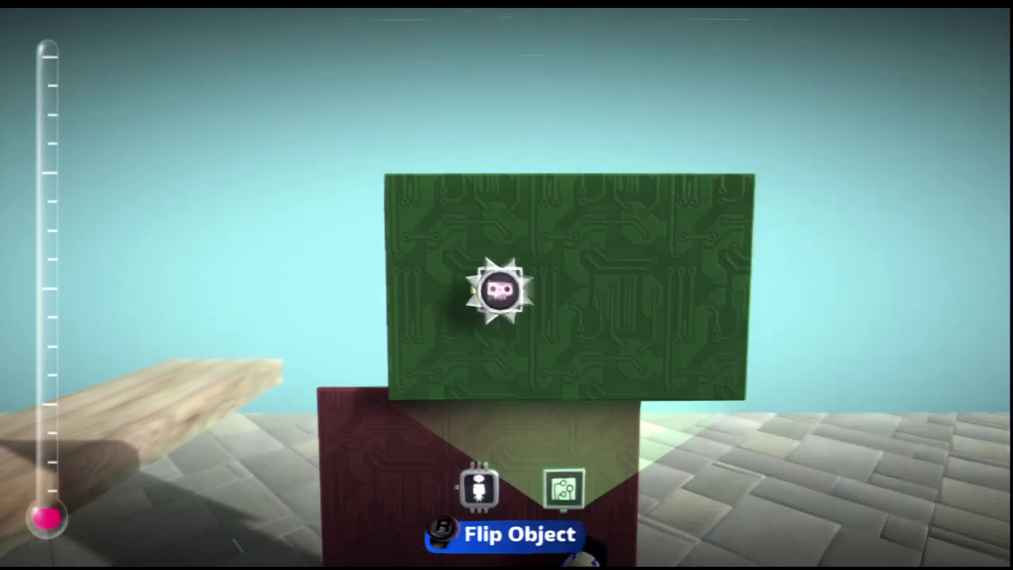
pyautogui.press('Right')
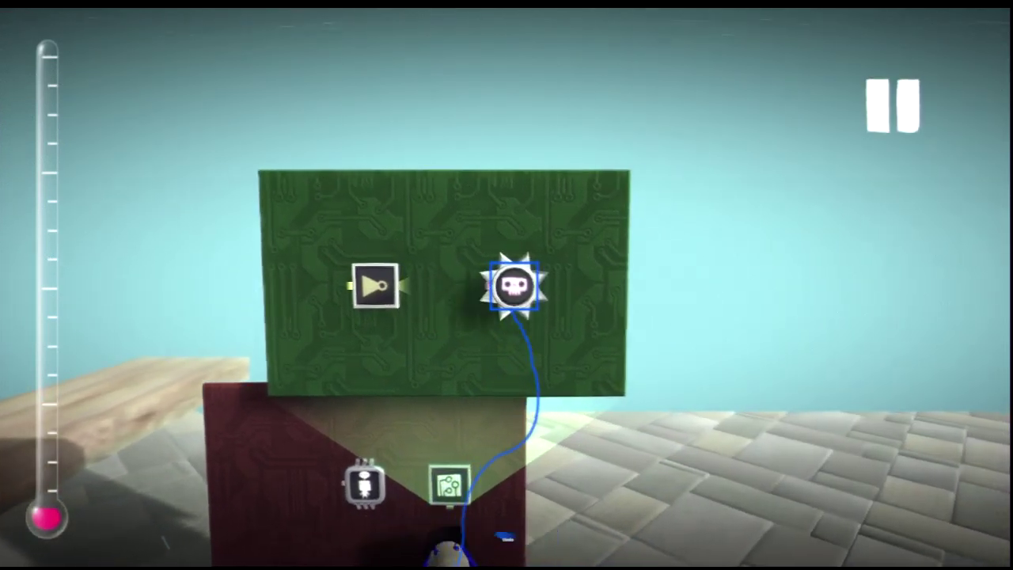
# - Set the Destroyer's Destroy Effect to Explode
pyautogui.press('Tab')
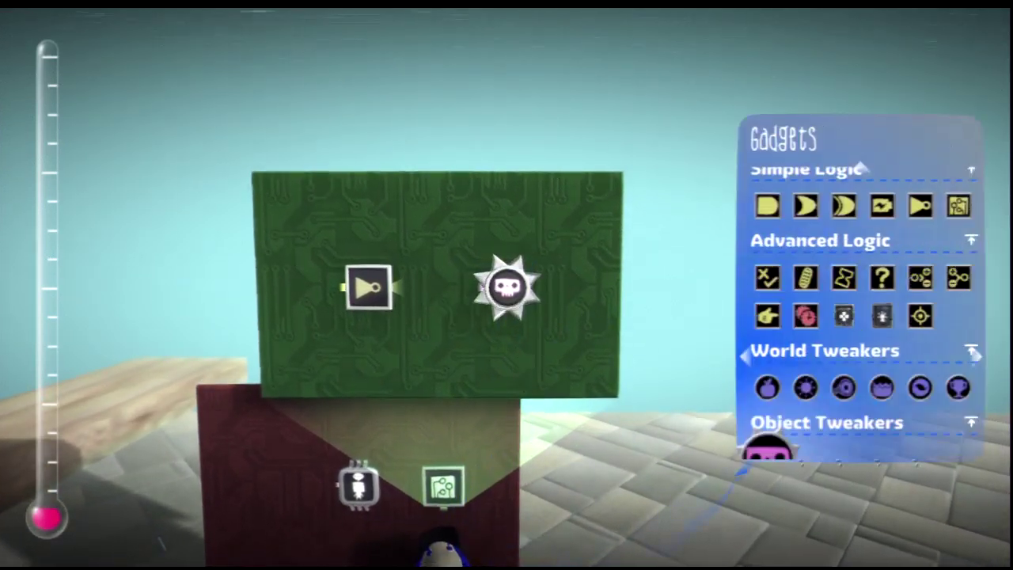
pyautogui.press('Escape')
pyautogui.press('Return')
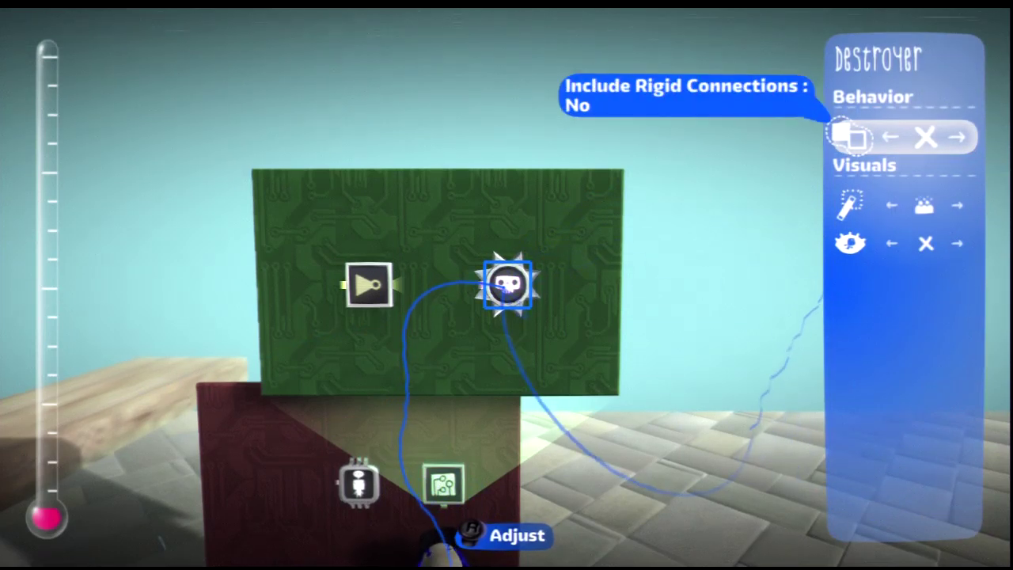
pyautogui.press('Down')
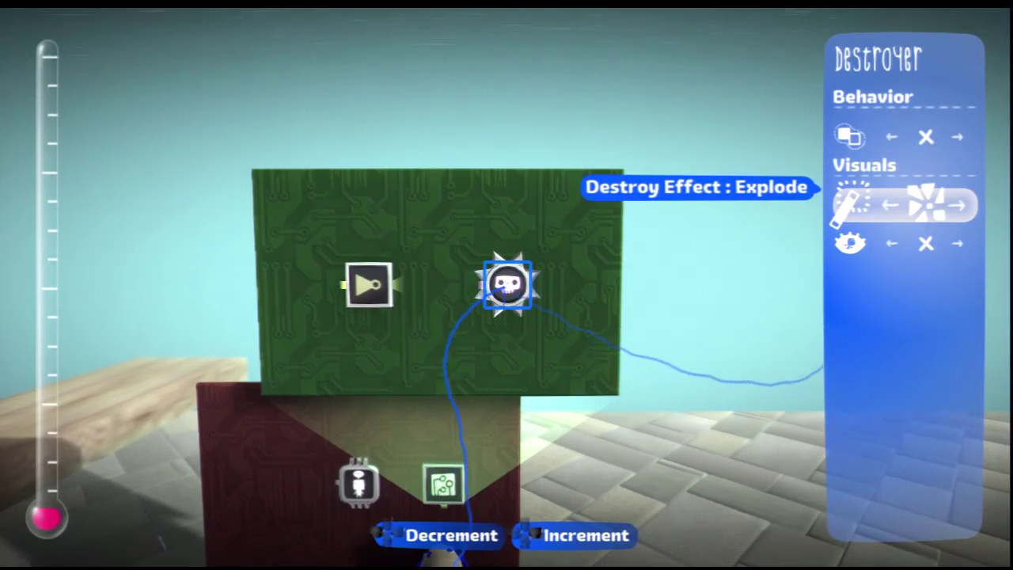
pyautogui.press('Escape')
# - Wire the NOT gate's output back to its own input and on to the Destroyer
pyautogui.press('Tab')
pyautogui.press('Escape')
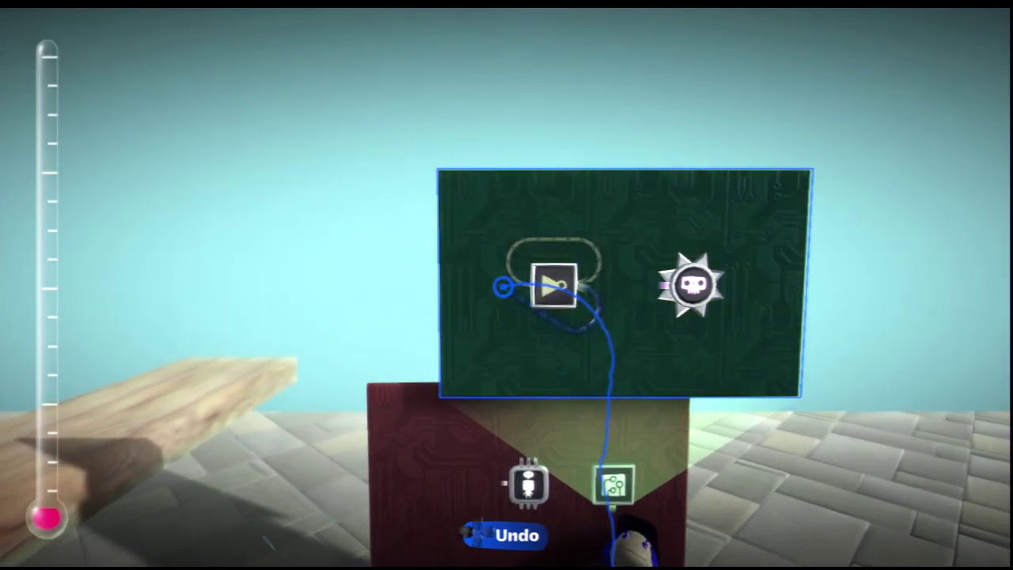
pyautogui.press('p')
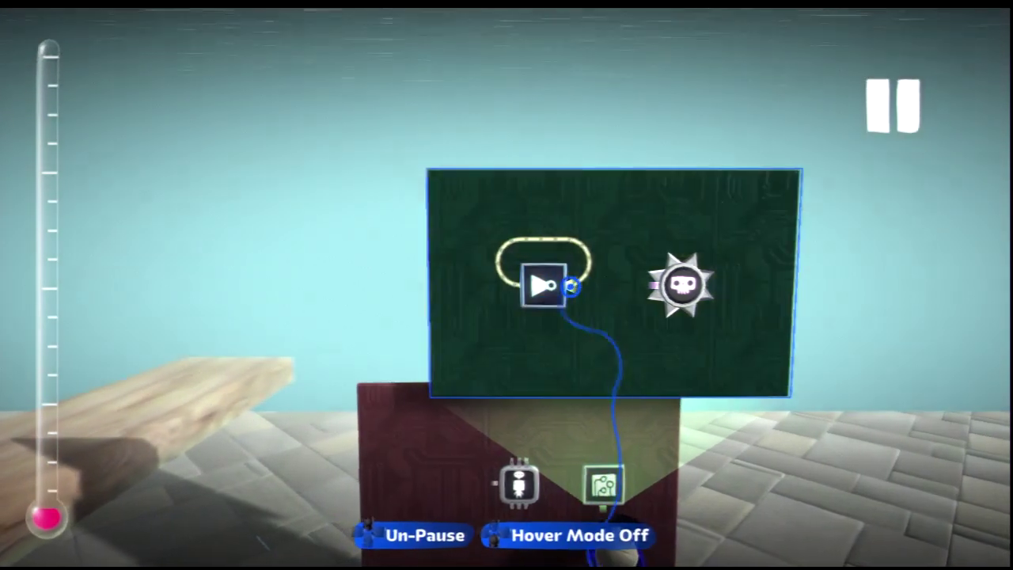
pyautogui.press('p')
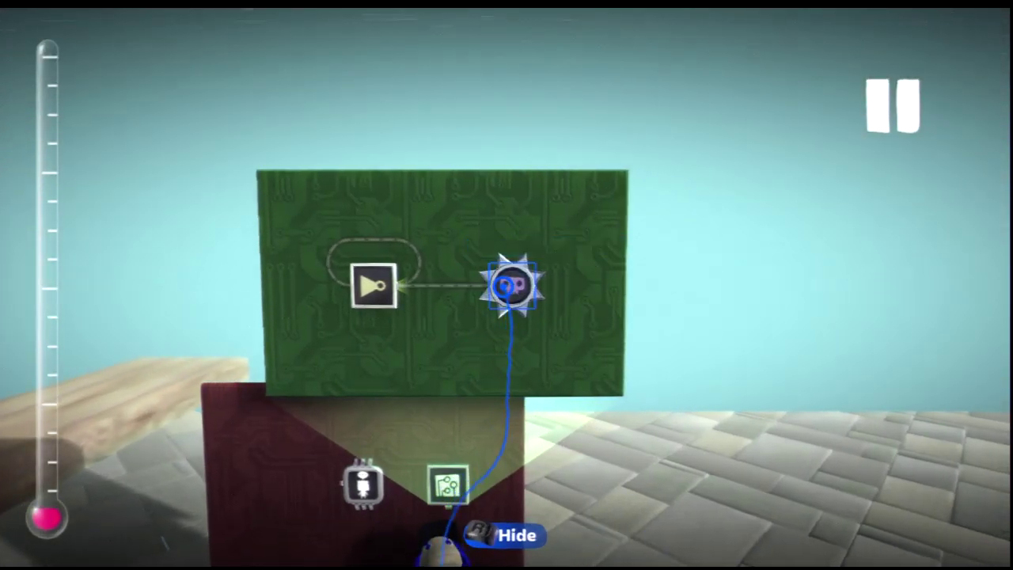
# - Return to the Sackbot's circuit board and unpause the level to test the Destroyer circuit
pyautogui.press('Down')
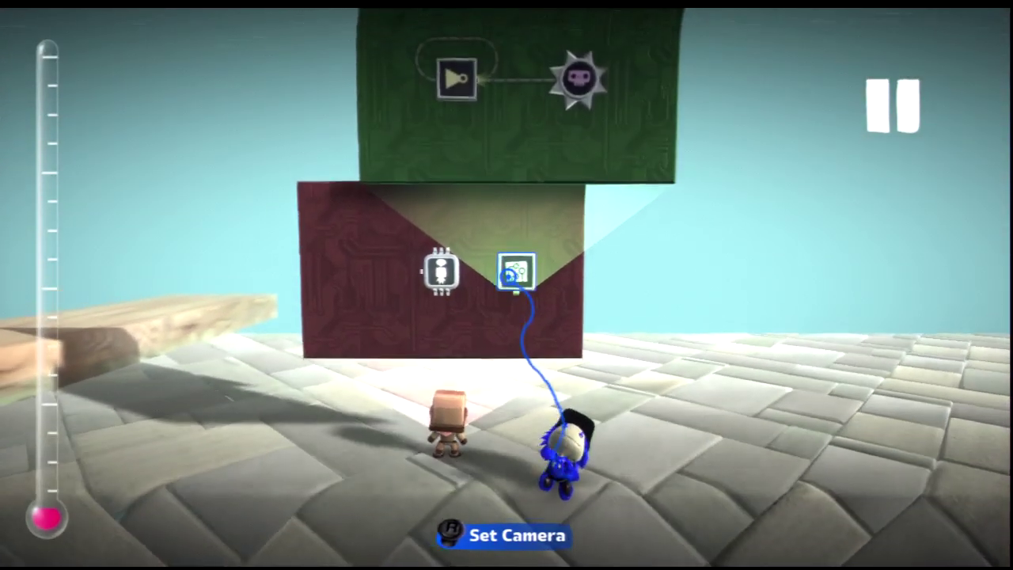
pyautogui.click(511, 275)
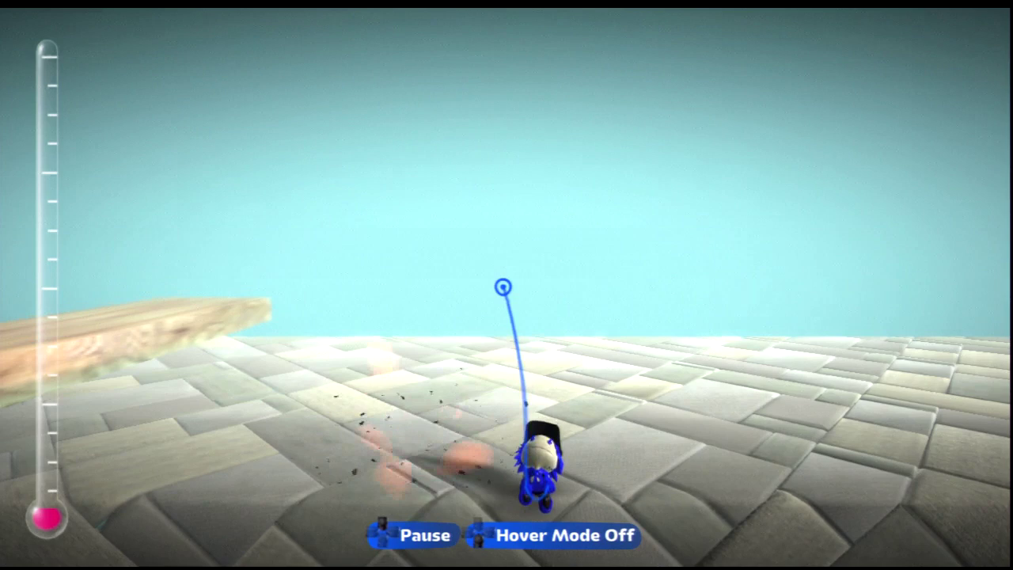
pyautogui.press('Left')
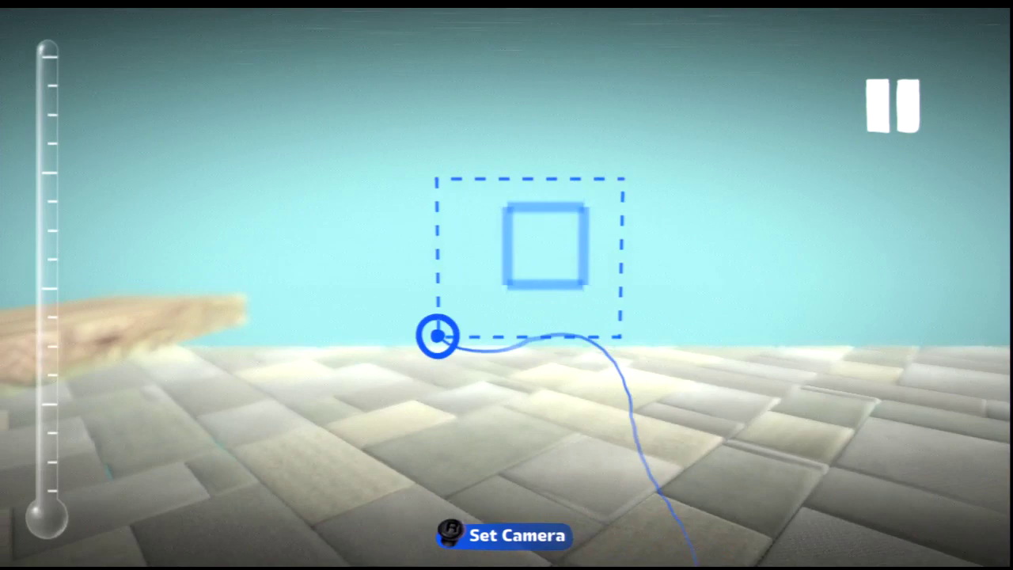
# - Set the grid snap to Small and place the hollow blue square just above the floor
pyautogui.click(441, 334)
pyautogui.press('Escape')
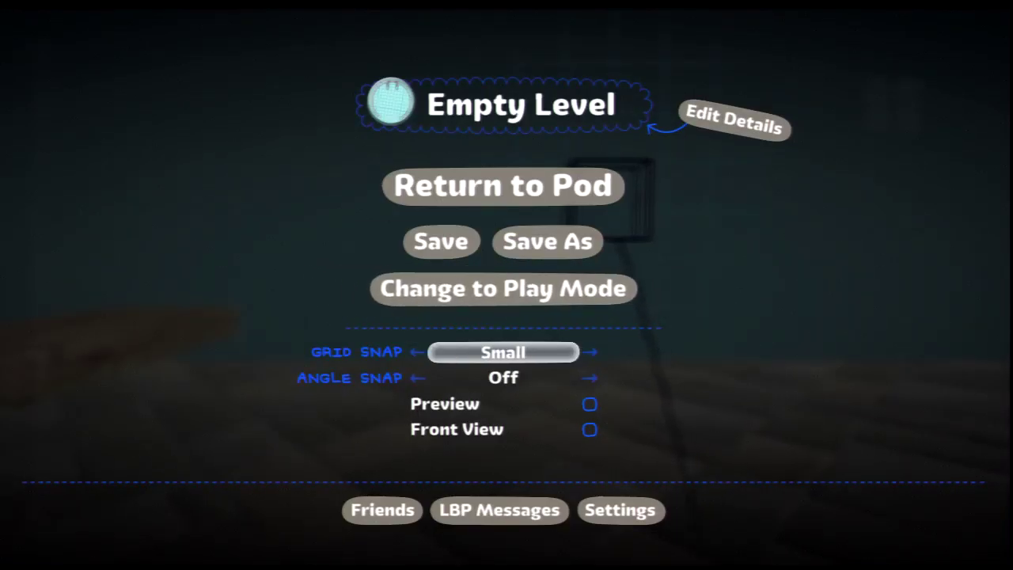
pyautogui.press('Escape')
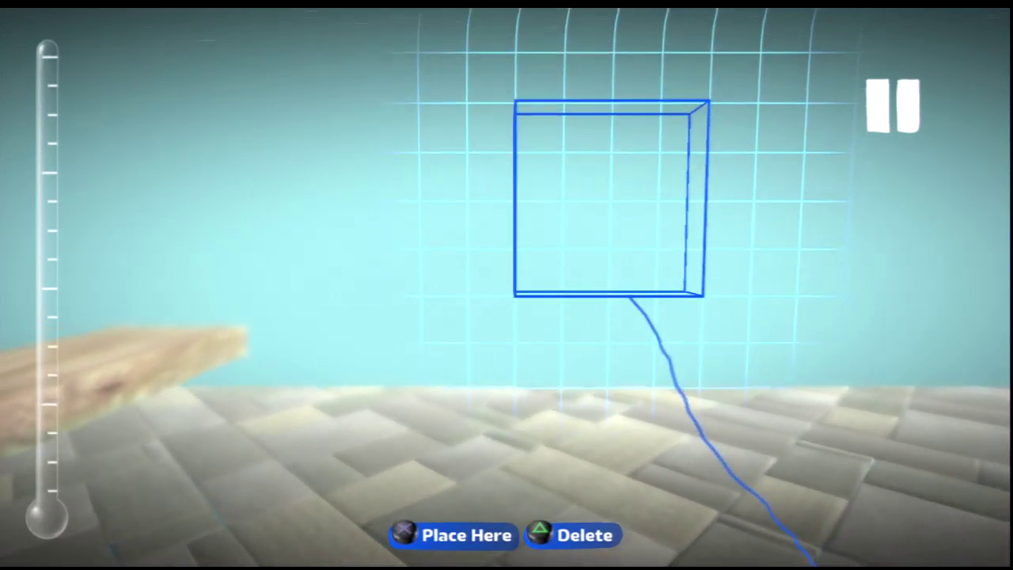
pyautogui.press('Return')
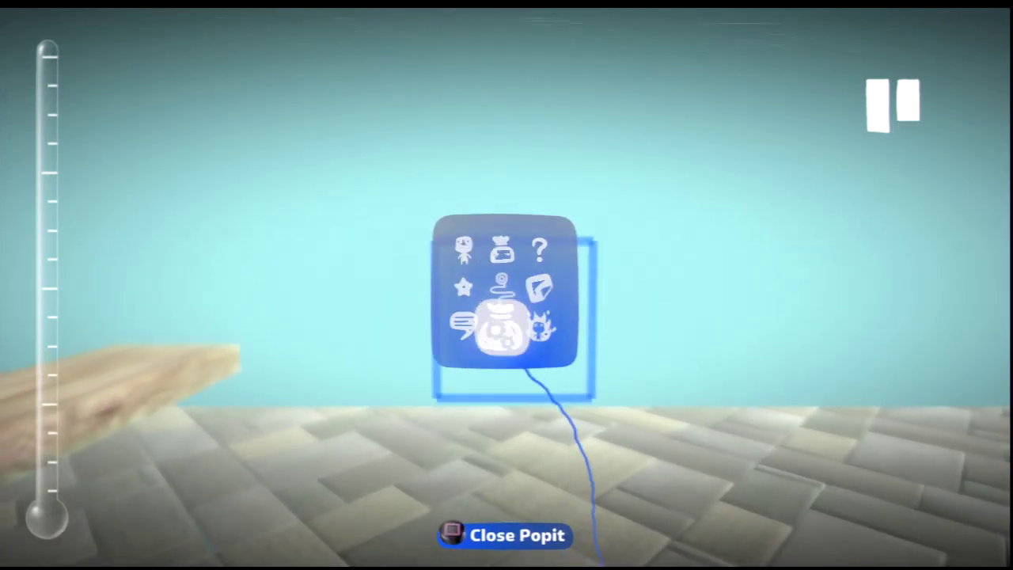
# - Attach a Controlinator from the Advanced Logic gadgets to the hollow blue square
pyautogui.press('Return')
pyautogui.press('Up')
pyautogui.press('Up')
pyautogui.press('Right')
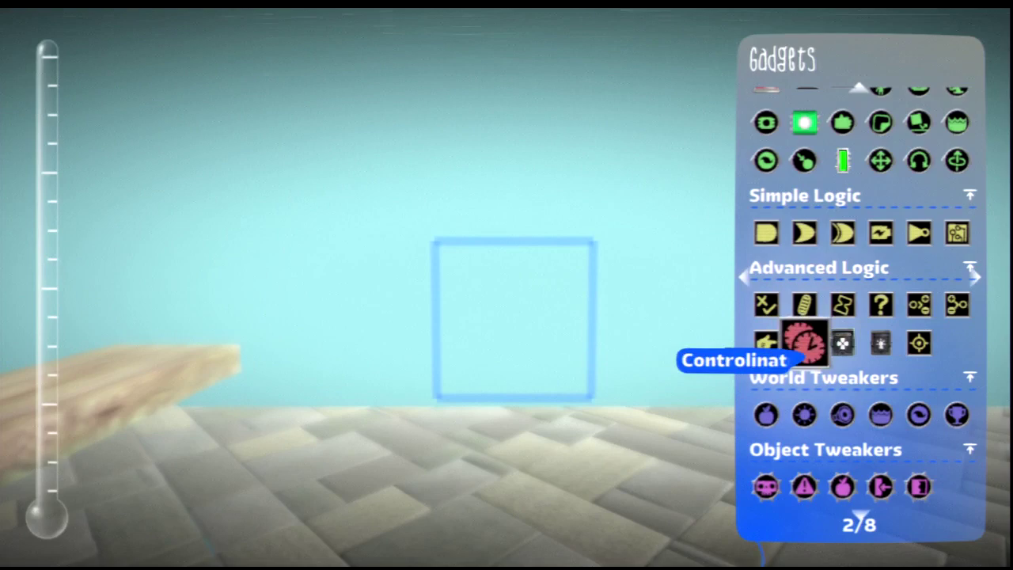
pyautogui.press('Return')
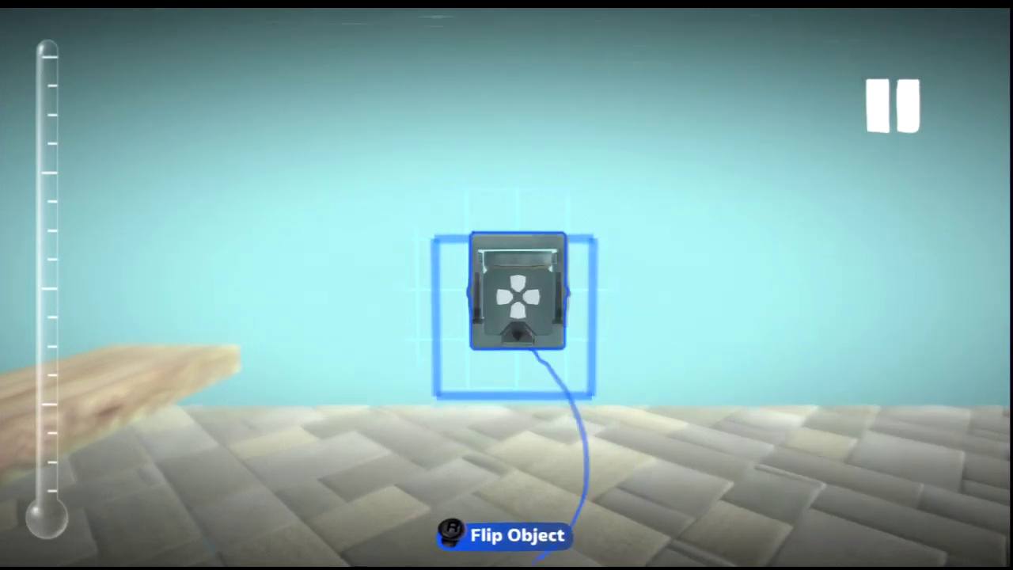
pyautogui.press('Return')
pyautogui.press('Escape')
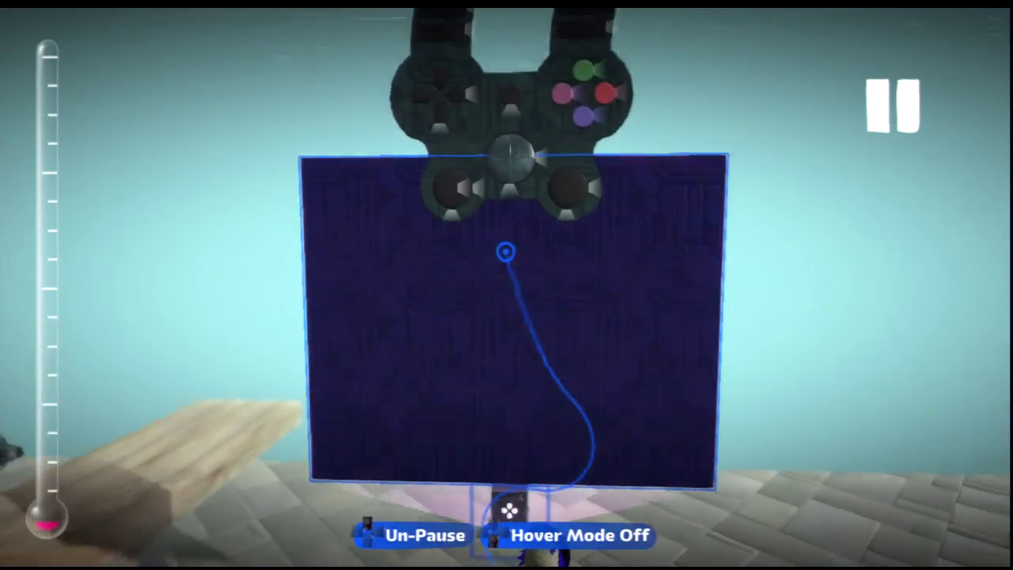
# - Place the Terrible Oni from the Dangerous Creatures in the collected objects beside the Controlinator's circuit board
pyautogui.click(610, 361)
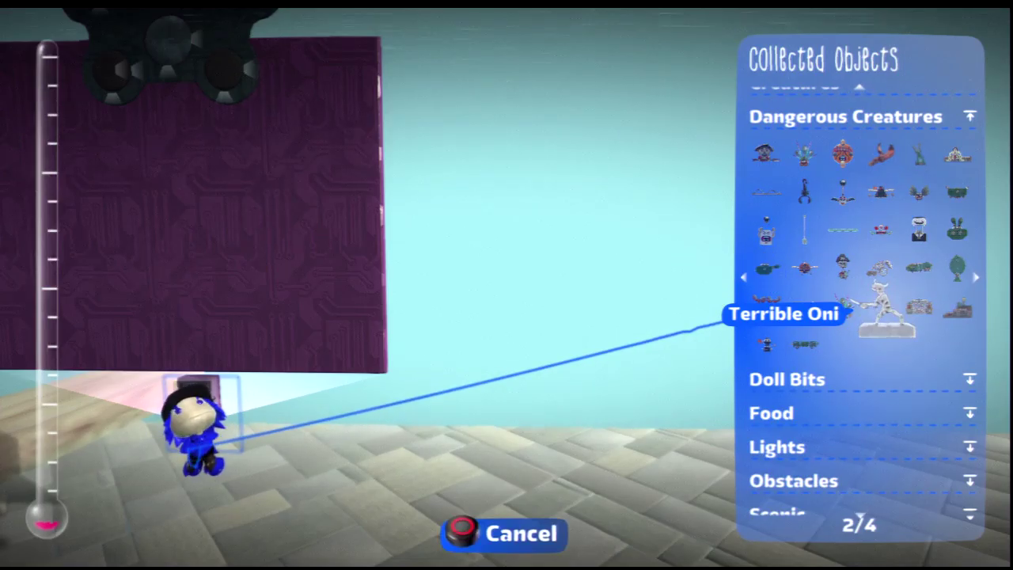
pyautogui.click(880, 311)
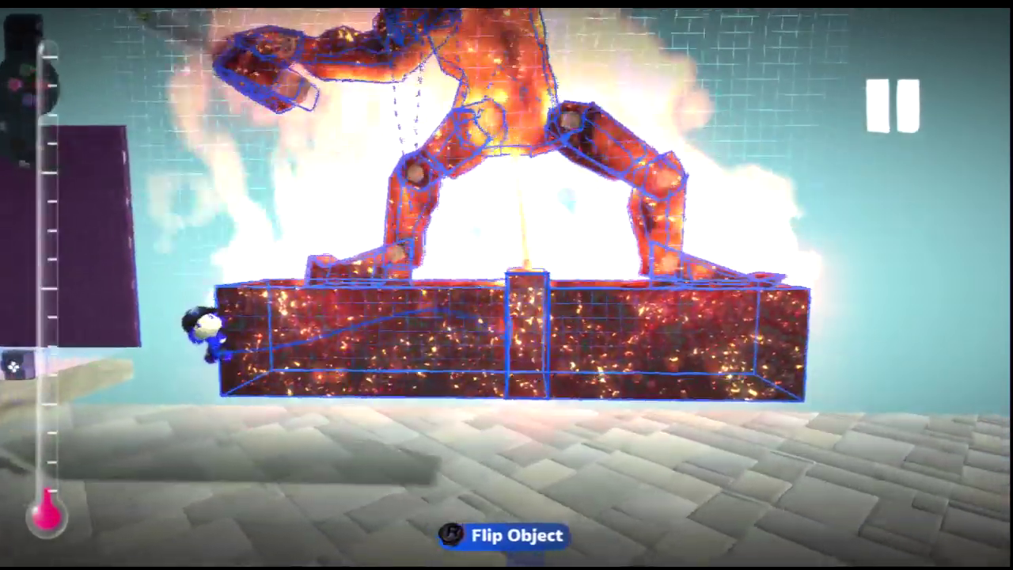
pyautogui.click(503, 293)
pyautogui.press('Escape')
pyautogui.press('Escape')
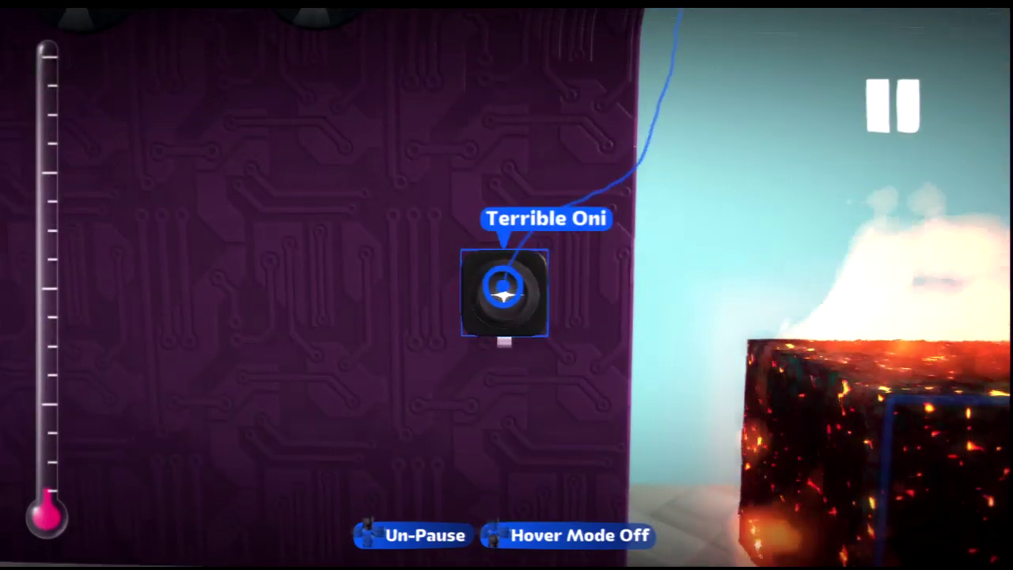
# - Move the Terrible Oni emitter onto the blue square directly below the Controlinator and examine its speed and timing settings
pyautogui.press('Escape')
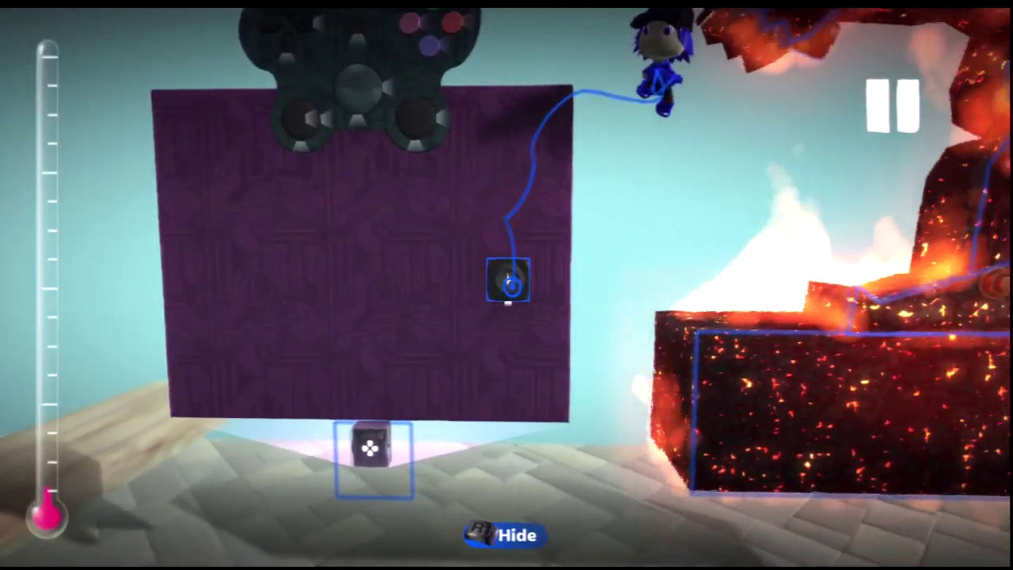
pyautogui.click(508, 278)
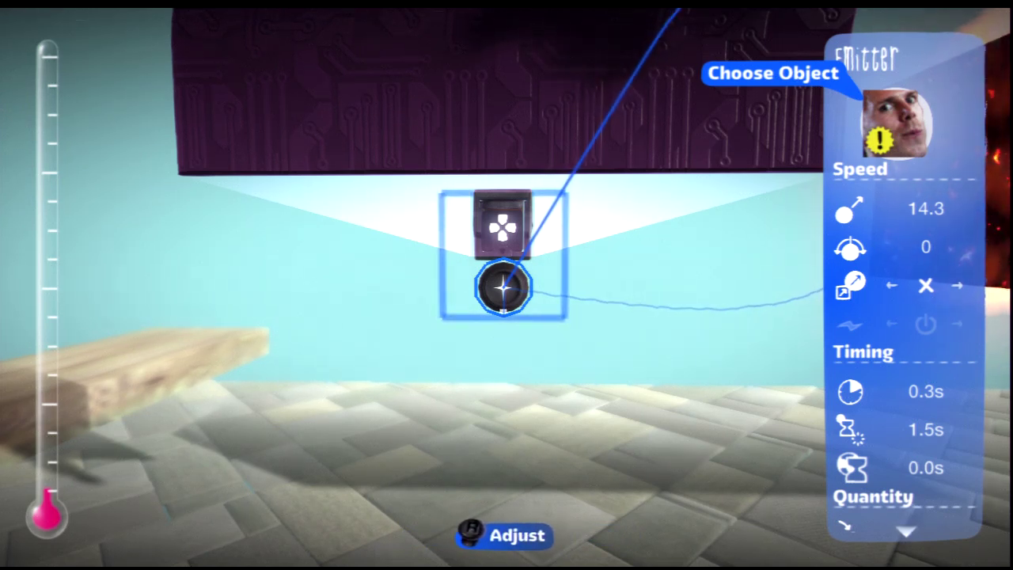
pyautogui.press('Down')
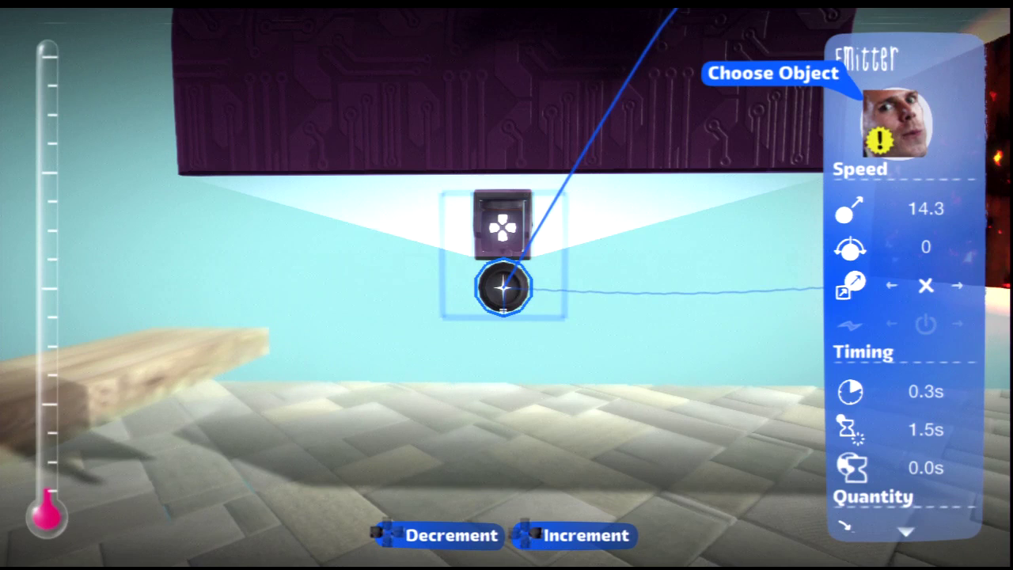
pyautogui.press('Down')
pyautogui.press('Up')
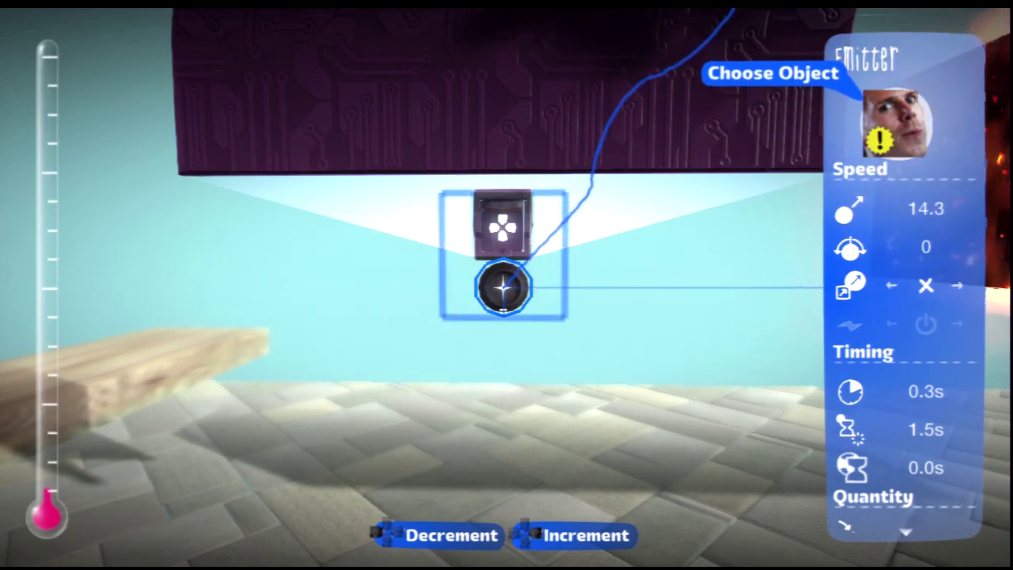
pyautogui.press('Down')
pyautogui.press('Up')
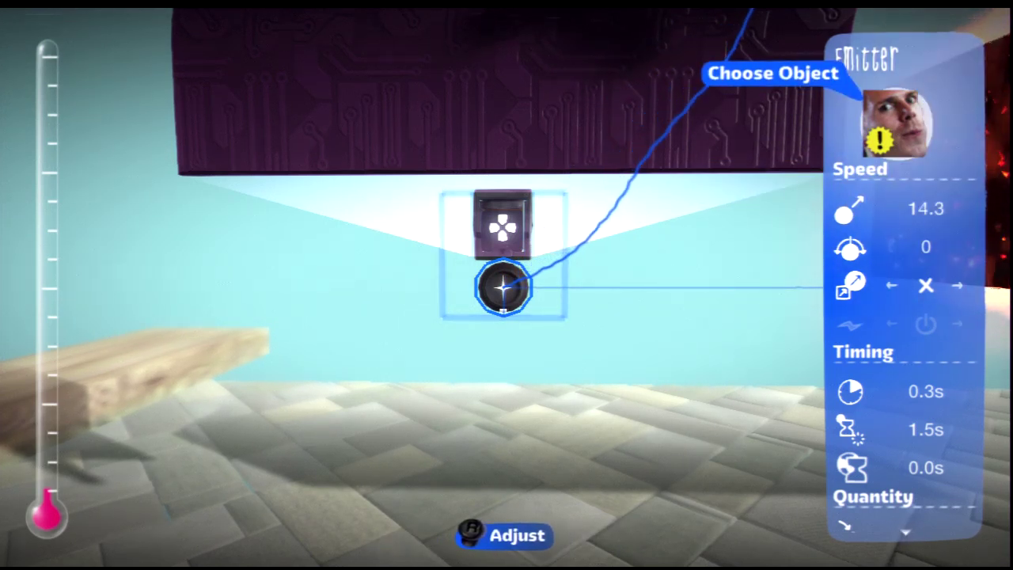
pyautogui.press('Down')
pyautogui.press('Return')
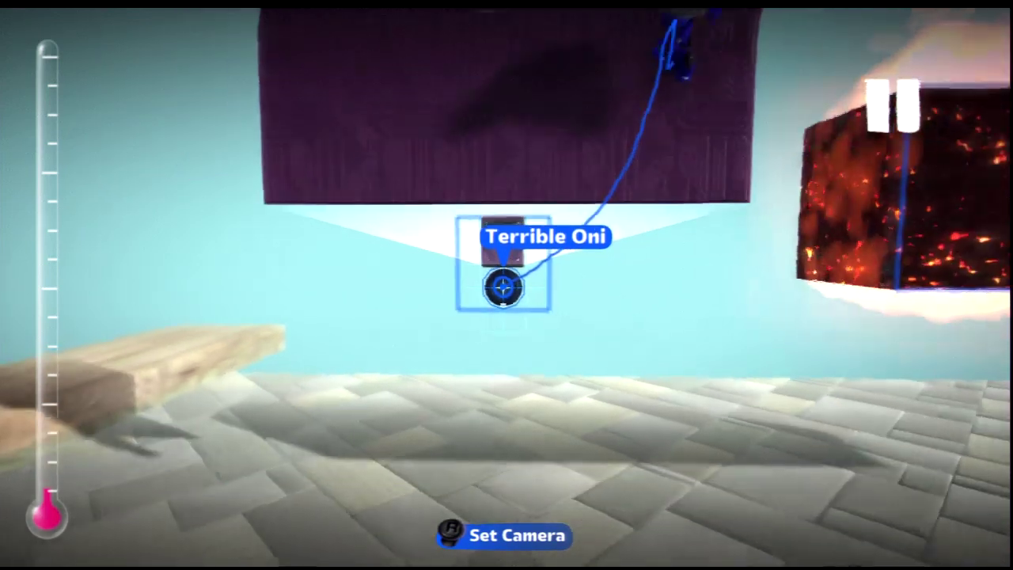
# - Pick the Advanced Mover from the Movers gadgets for the Controlinator's circuit board
pyautogui.press('Return')
pyautogui.press('Escape')
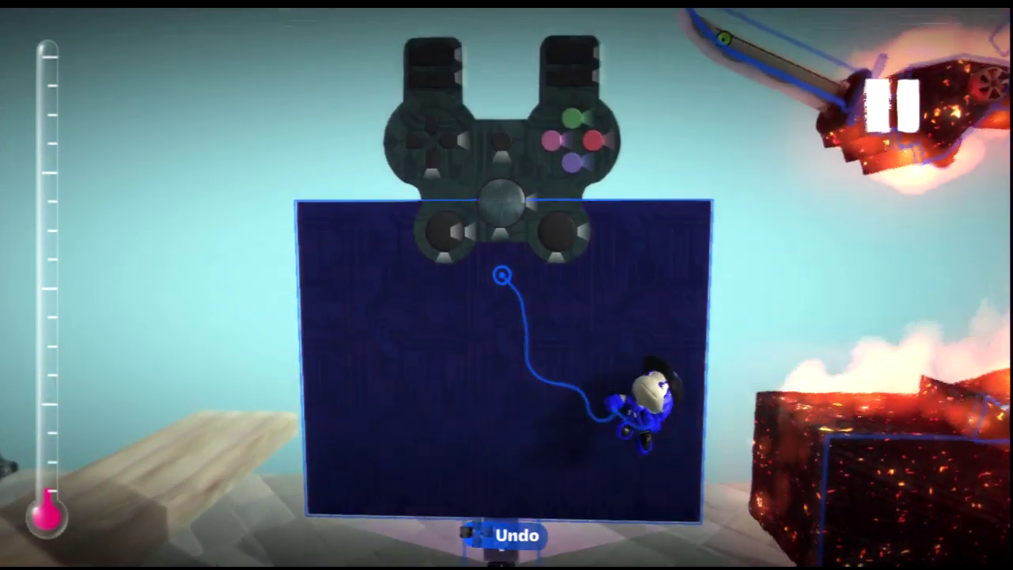
pyautogui.press('Return')
pyautogui.press('Return')
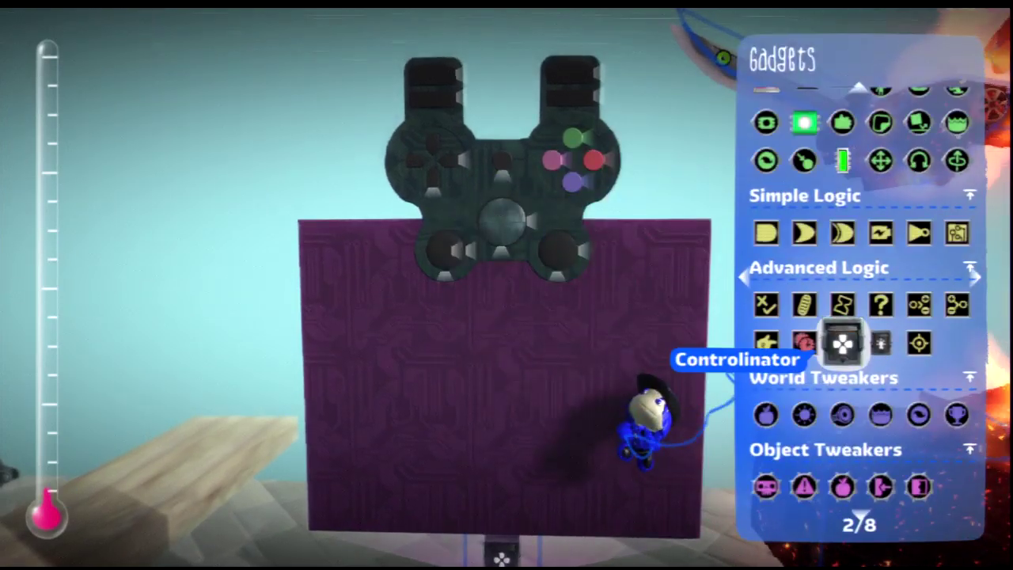
pyautogui.press('Up')
pyautogui.press('Up')
pyautogui.press('Up')
pyautogui.press('Up')
pyautogui.press('Up')
pyautogui.press('Up')
pyautogui.press('Up')
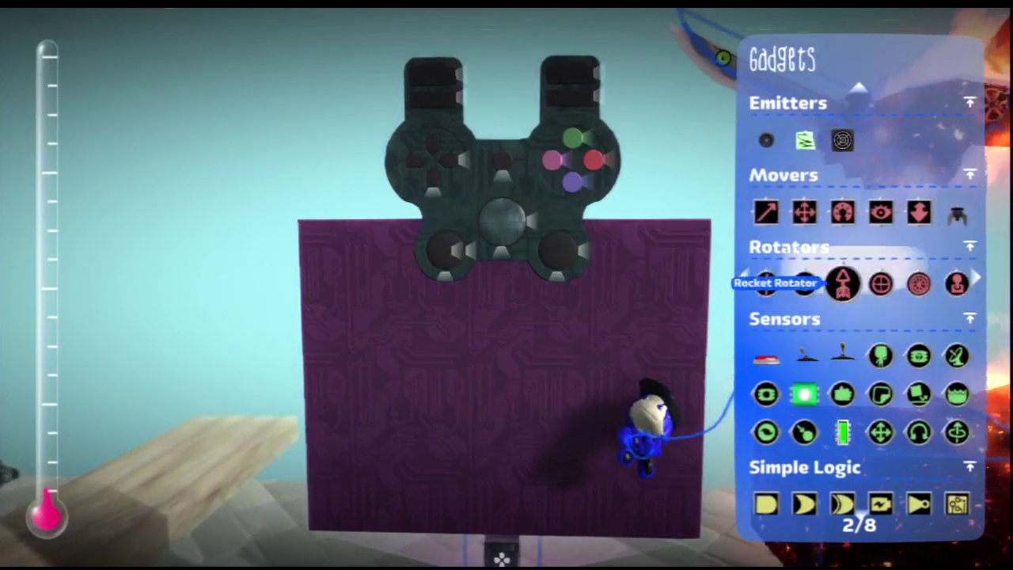
pyautogui.press('Return')
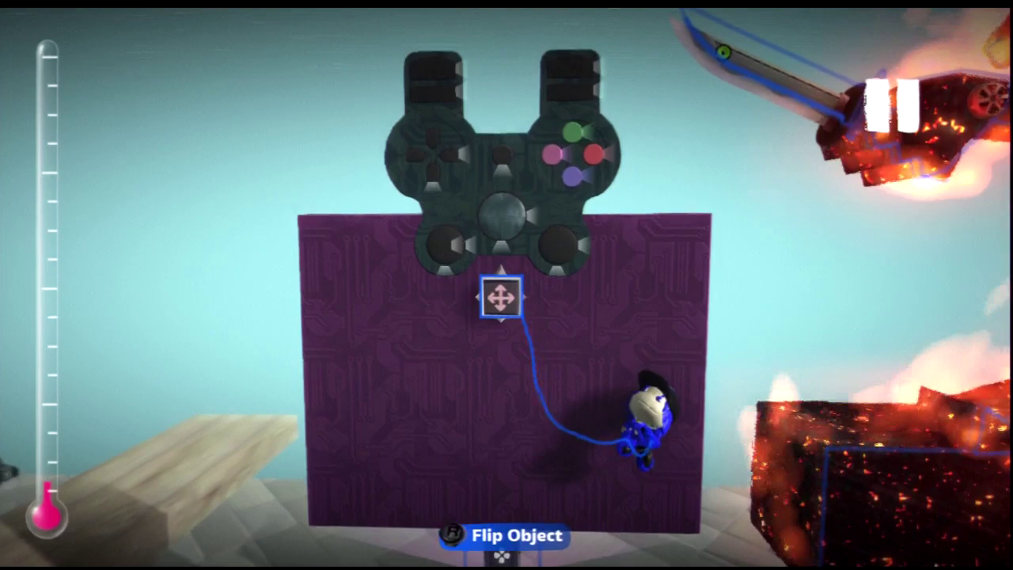
# - Place the Advanced Mover on the circuit board directly below the Controlinator and wire the left stick's outputs to it
pyautogui.press('Return')
pyautogui.press('Return')
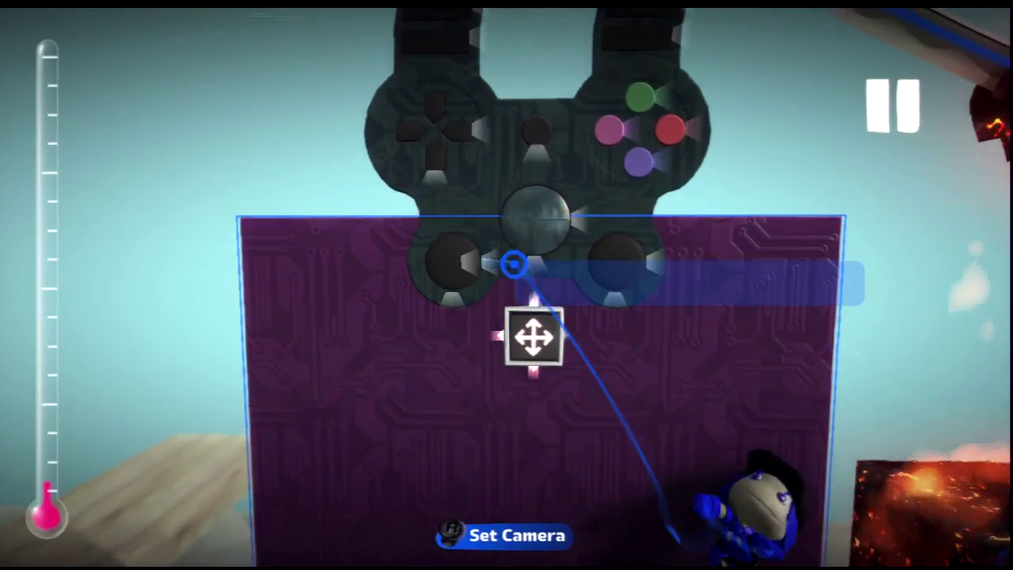
pyautogui.press('Return')
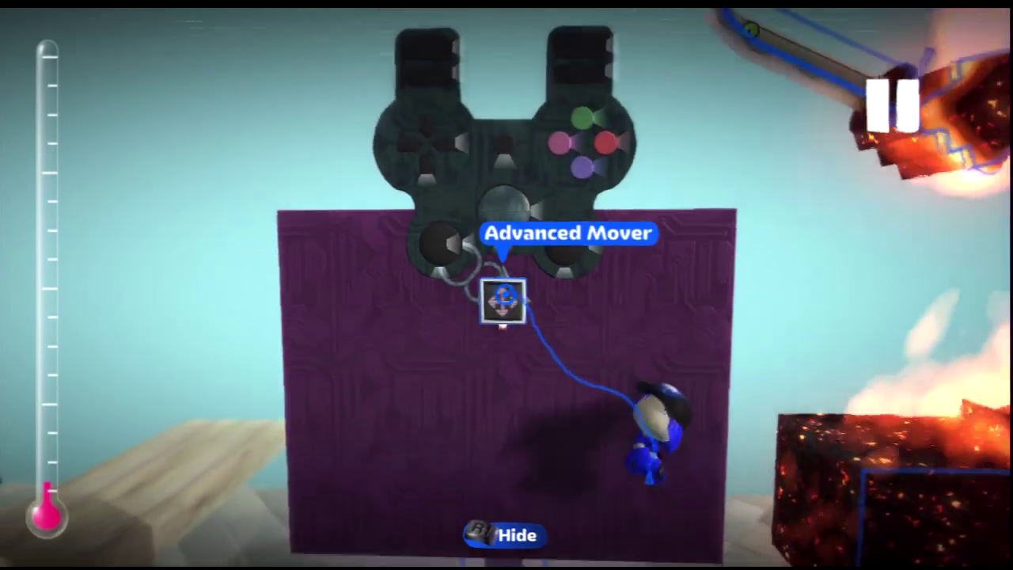
# - Set the Advanced Mover's maximum speed to 10.0 and both its acceleration and deceleration to 100%
pyautogui.press('Return')
pyautogui.press('Right')
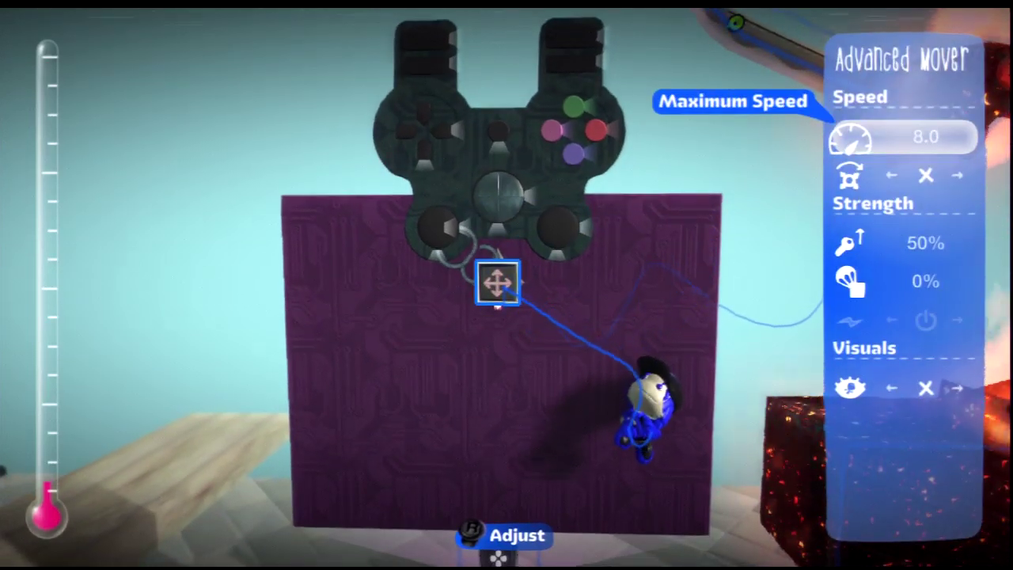
pyautogui.press('Down')
pyautogui.press('Down')
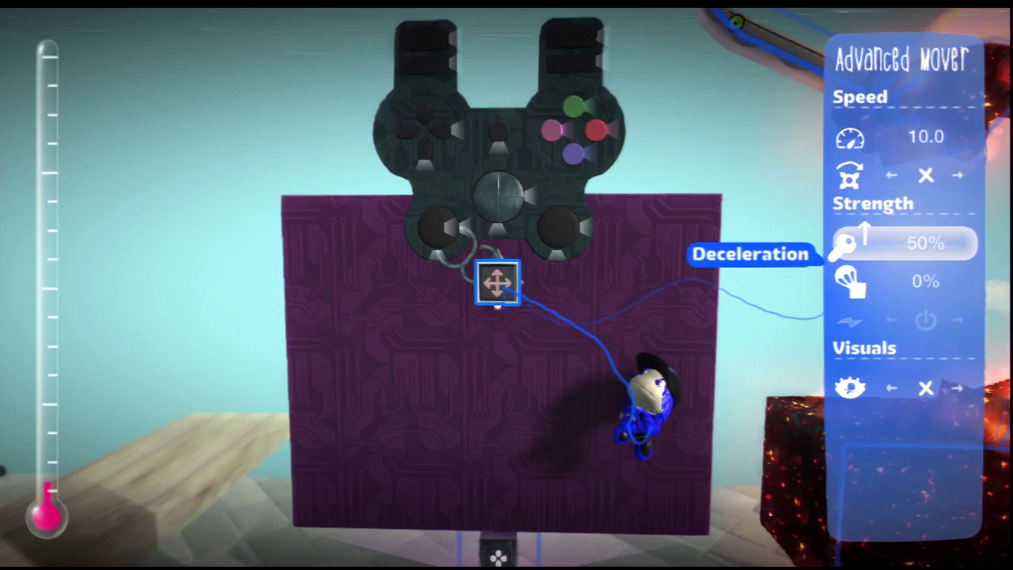
pyautogui.press('Down')
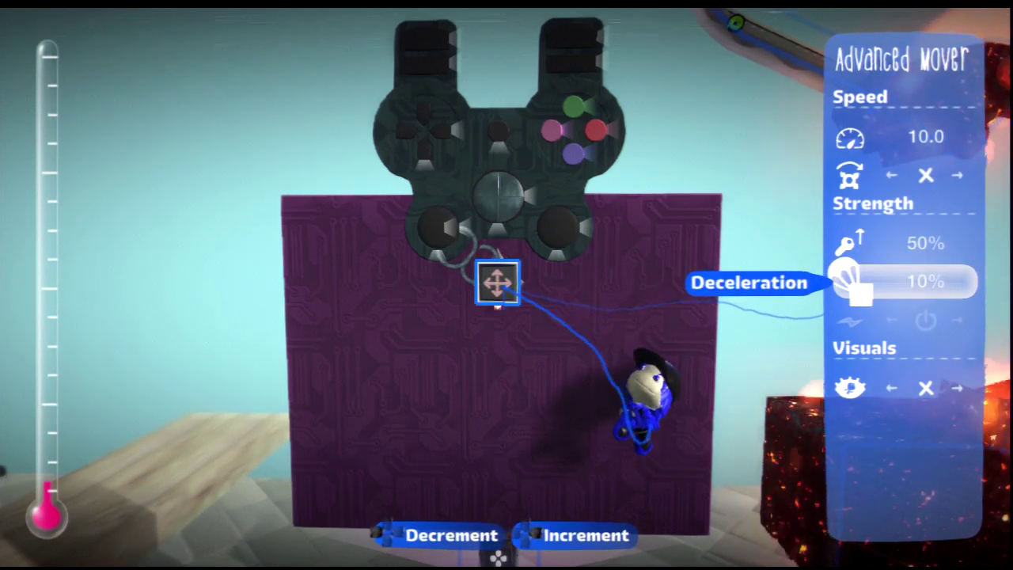
pyautogui.press('Up')
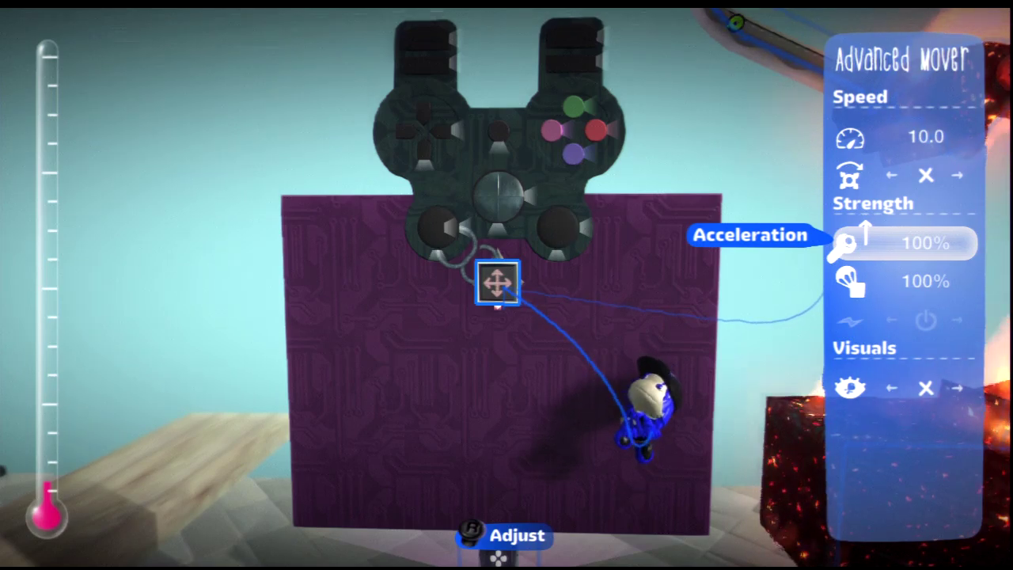
pyautogui.press('Escape')
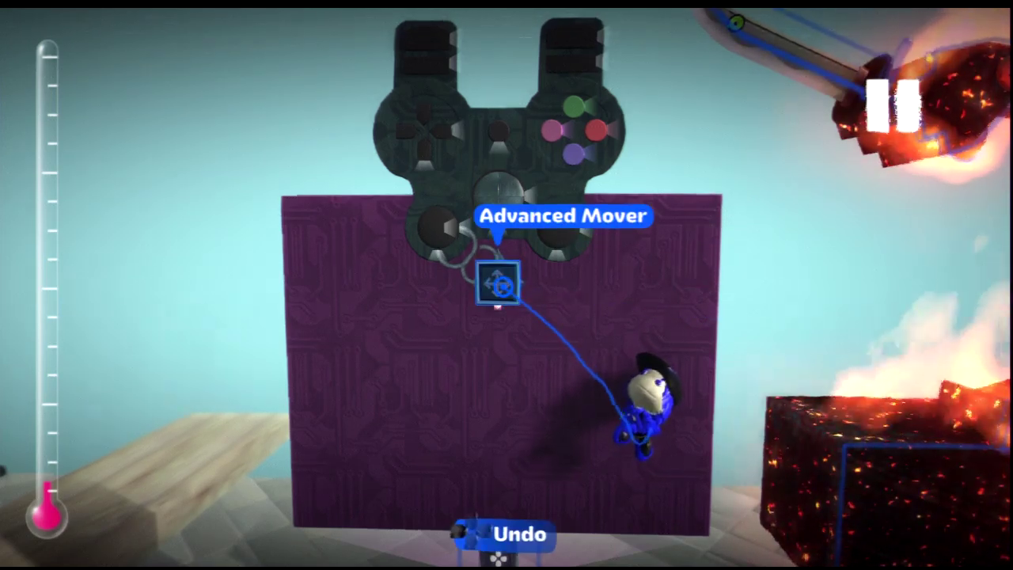
# - Place the plus/minus combiner from the Advanced Logic gadgets on the circuit board, below and left of the Advanced Mover
pyautogui.press('p')
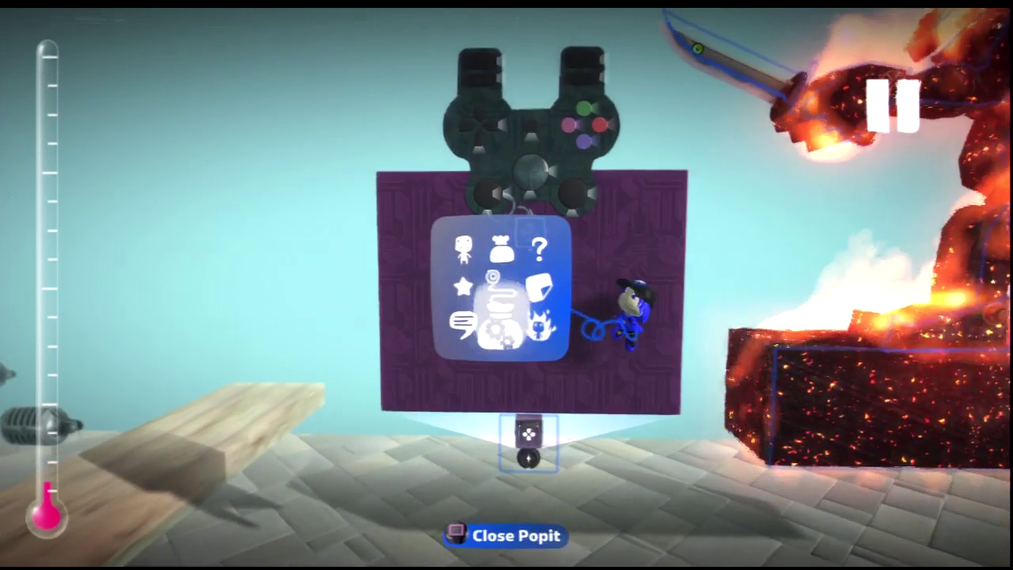
pyautogui.press('Return')
pyautogui.press('Down')
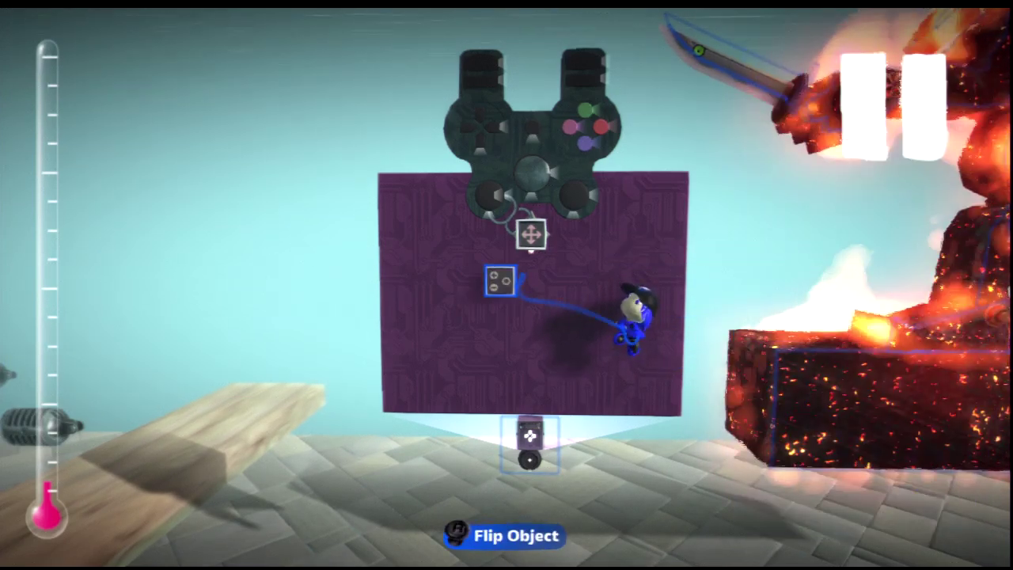
# - Place an In/Out Mover from the Movers gadgets on the circuit board to the right of the plus/minus combiner
pyautogui.press('Tab')
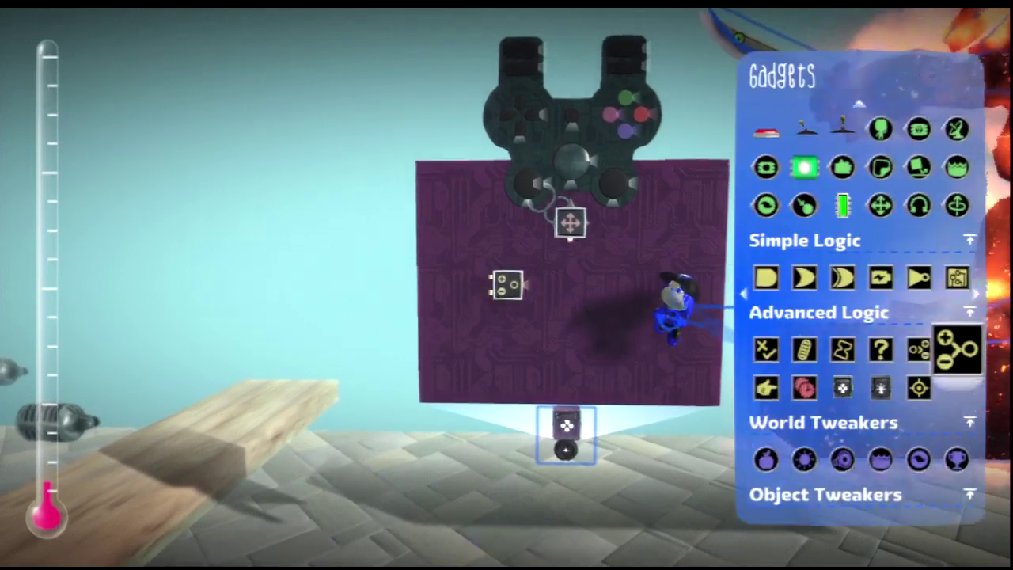
pyautogui.press('Escape')
pyautogui.press('Return')
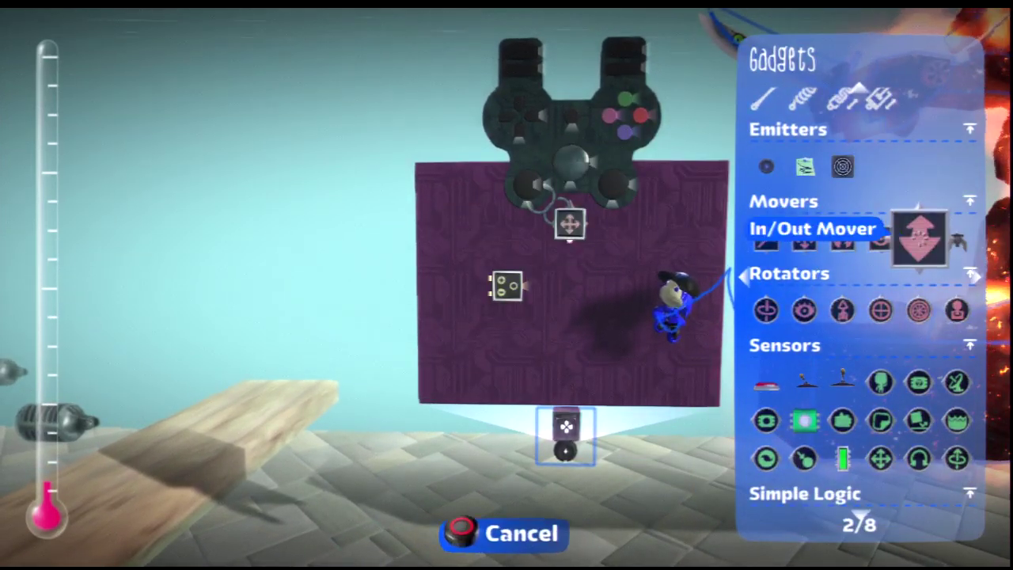
pyautogui.press('Return')
pyautogui.press('Return')
pyautogui.press('Escape')
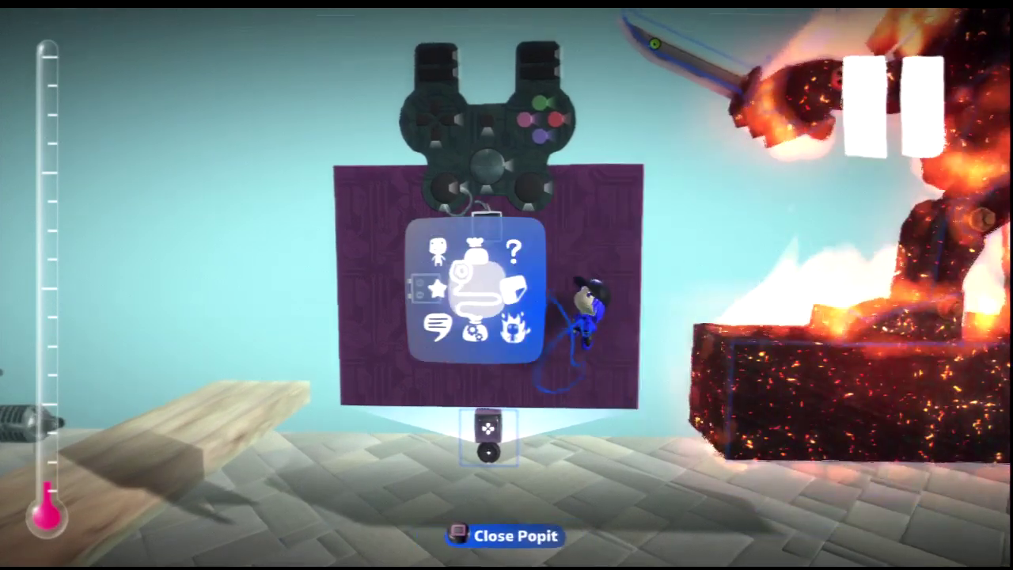
pyautogui.press('Escape')
# - Box-select the hollow blue square with its Controlinator and emitter and examine its position above the floor
pyautogui.press('Left')
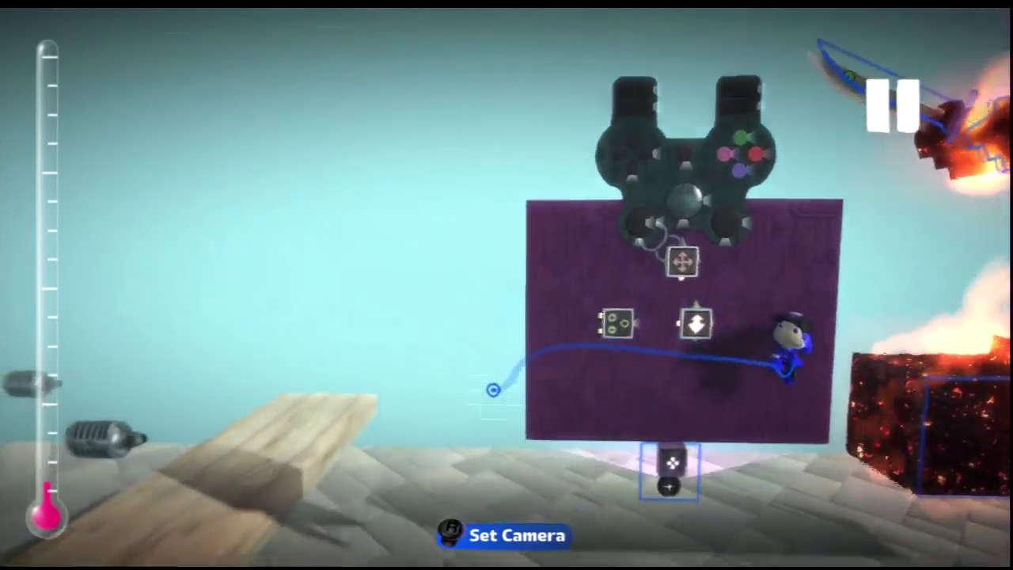
pyautogui.press('Right')
pyautogui.press('Down')
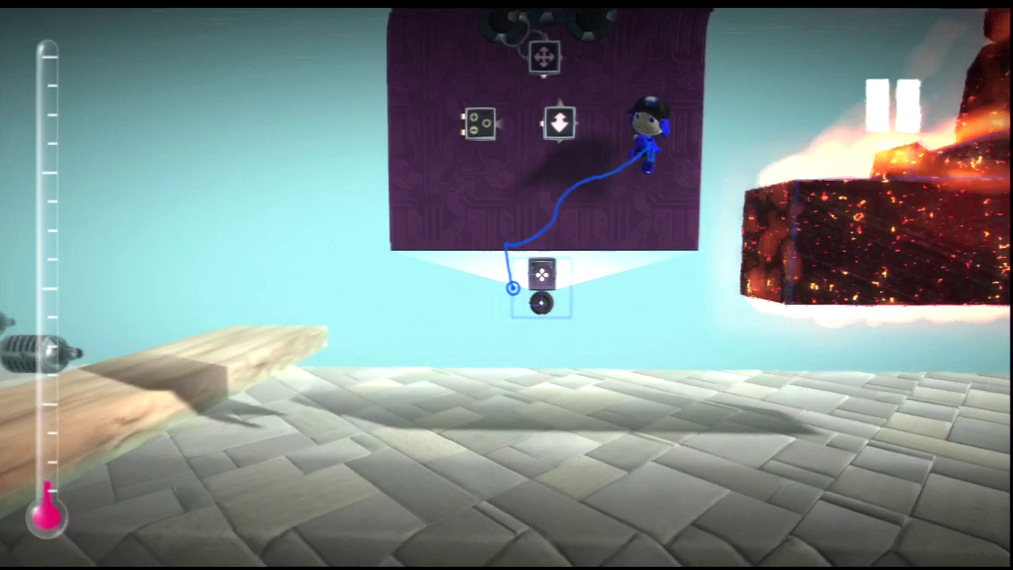
pyautogui.press('Return')
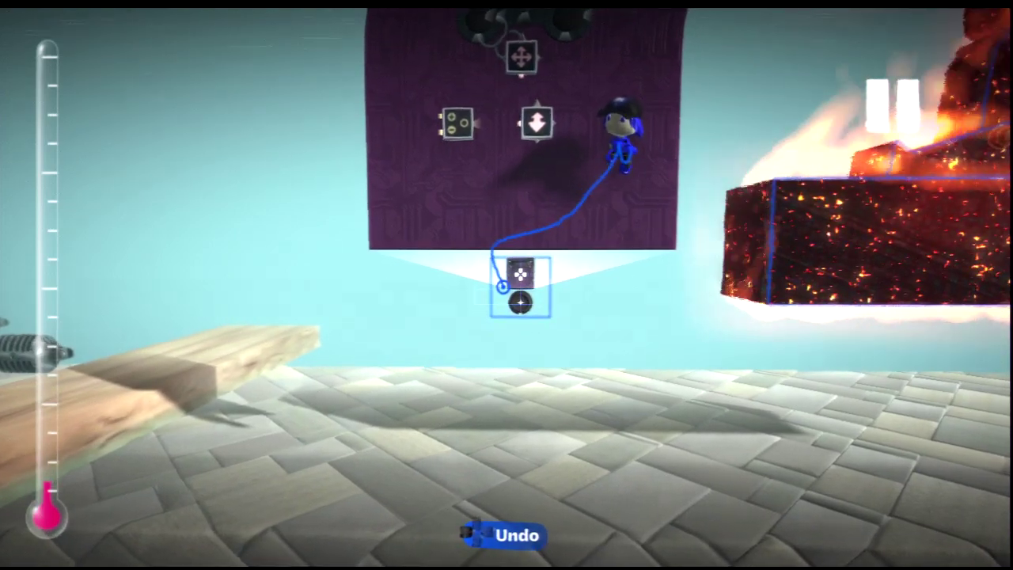
pyautogui.press('Right')
pyautogui.press('Down')
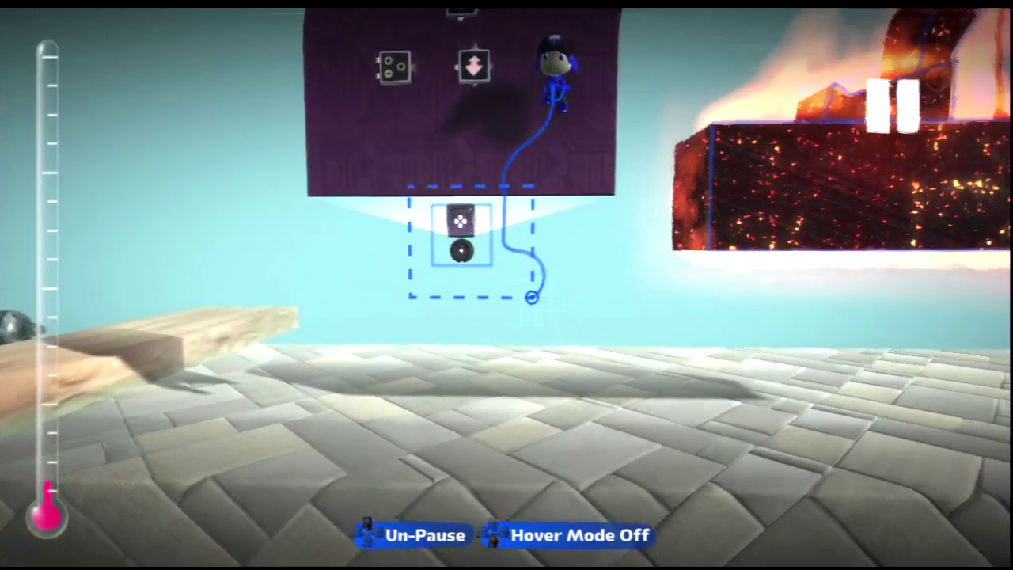
pyautogui.press('Return')
pyautogui.press('Up')
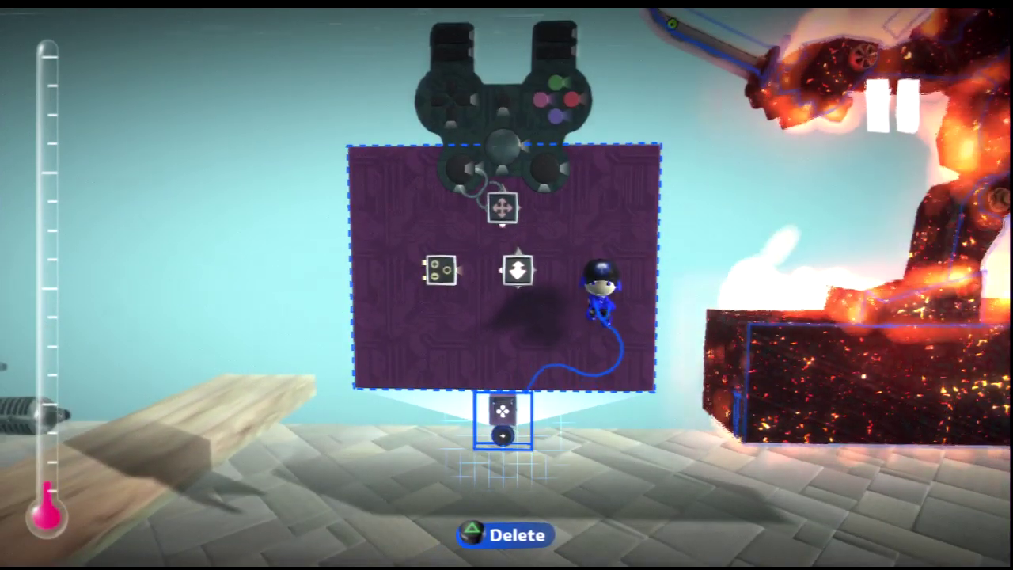
pyautogui.press('Down')
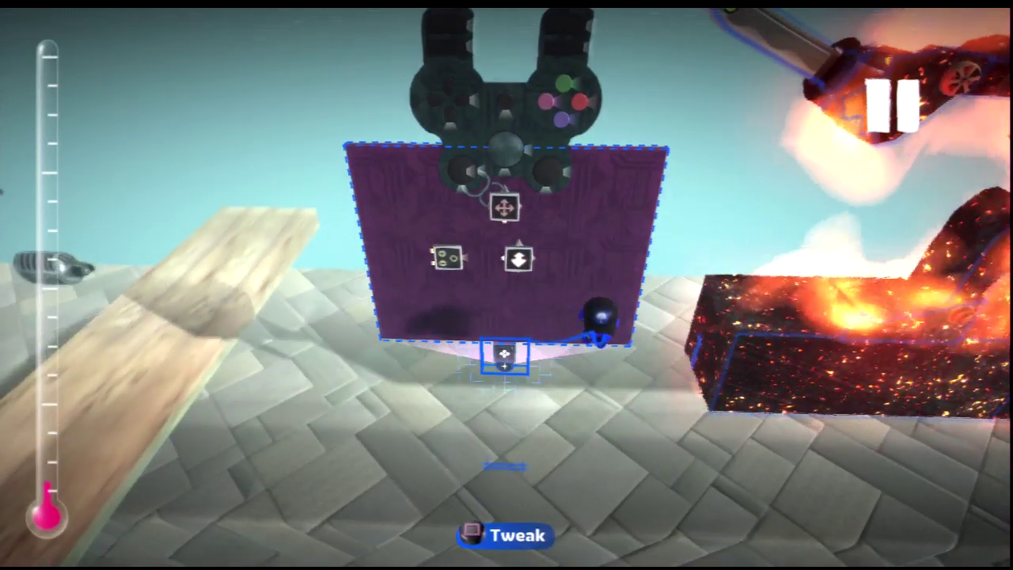
# - Wire the plus/minus combiner's output to the In/Out Mover on the circuit board
pyautogui.press('s')
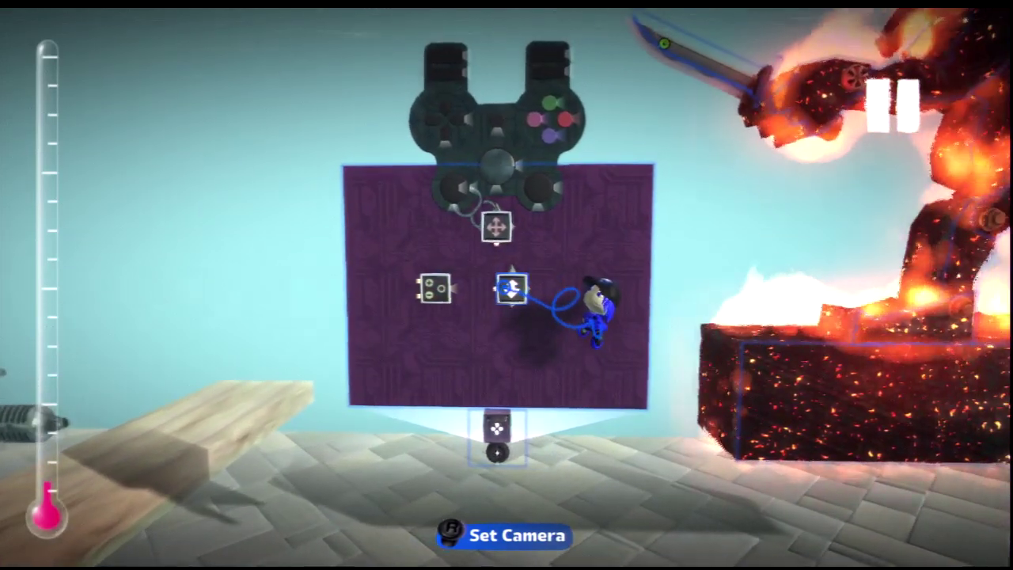
pyautogui.press('Return')
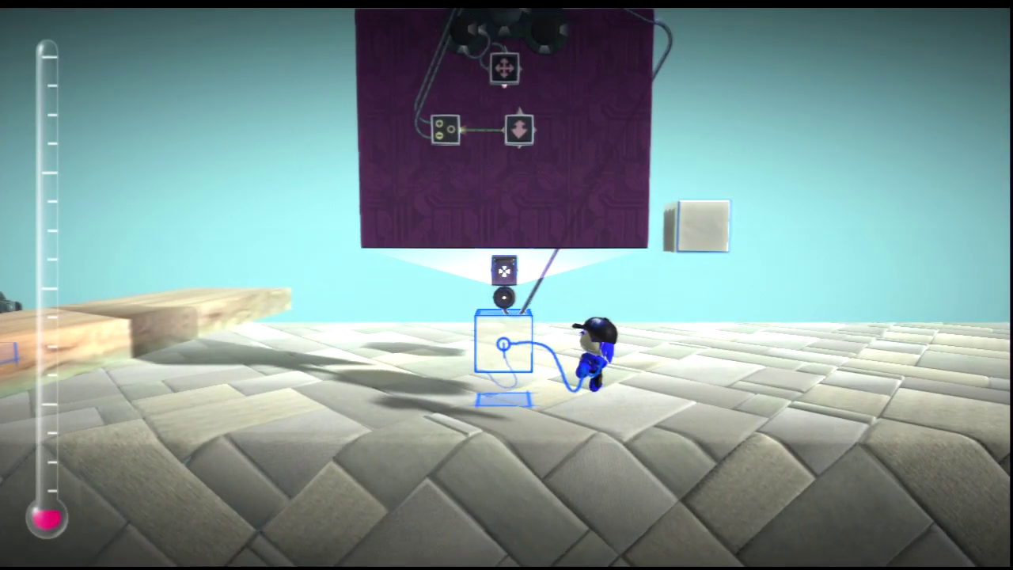
# - Set the cube's emit position directly below the emitter and its input action to Emit Once
pyautogui.click(503, 344)
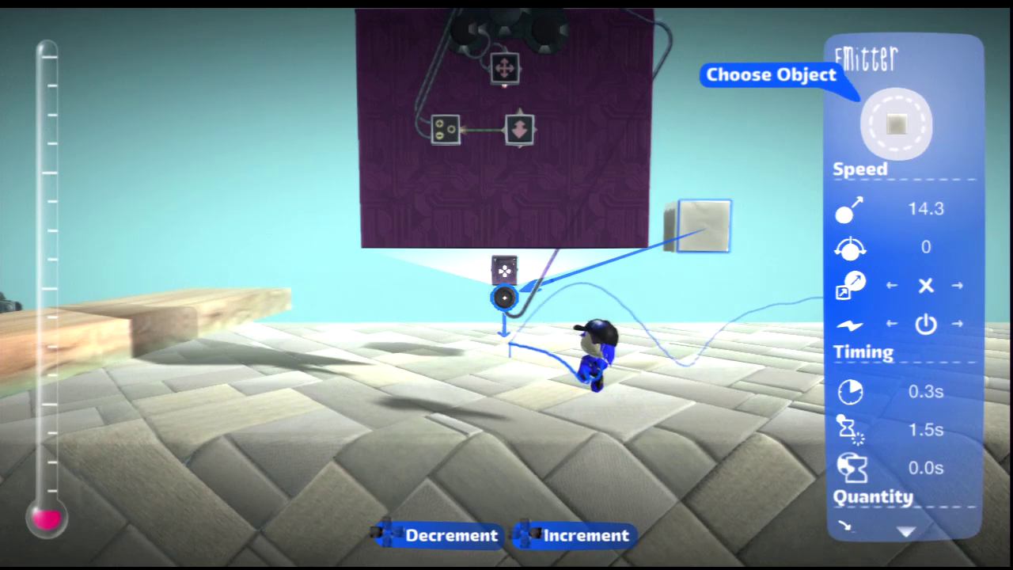
pyautogui.press('Down')
pyautogui.press('Down')
pyautogui.press('Down')
pyautogui.press('Down')
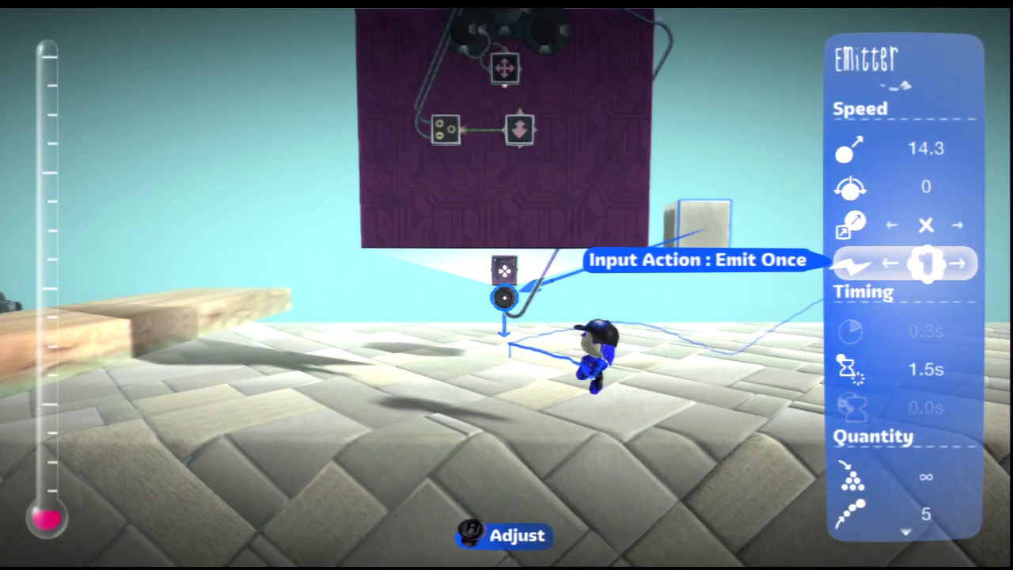
# - Set the emitter's lifetime to infinite and Max Emitted At Once to 10
pyautogui.press('Down')
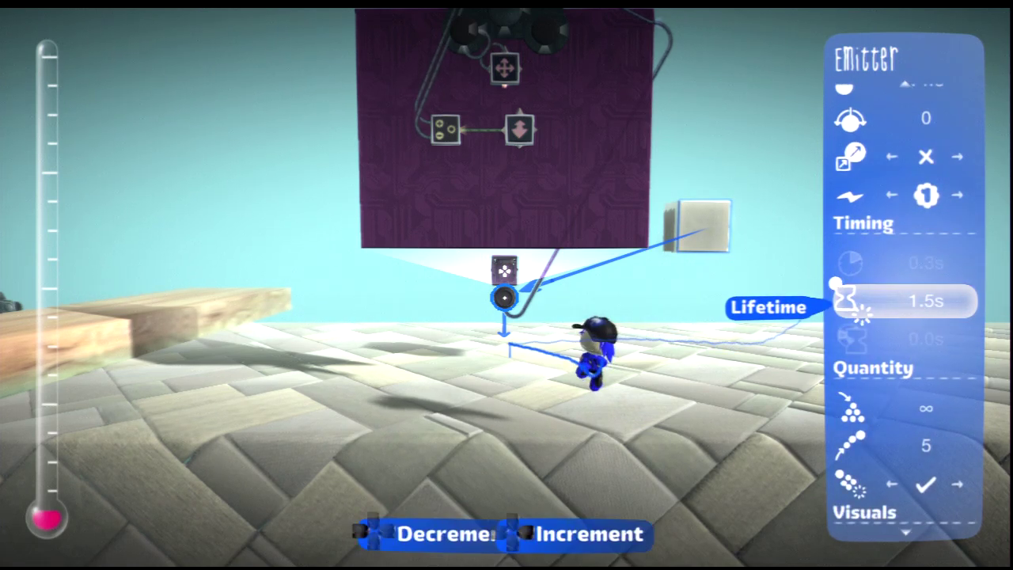
pyautogui.press('Left')
pyautogui.press('Down')
pyautogui.press('Down')
pyautogui.press('Down')
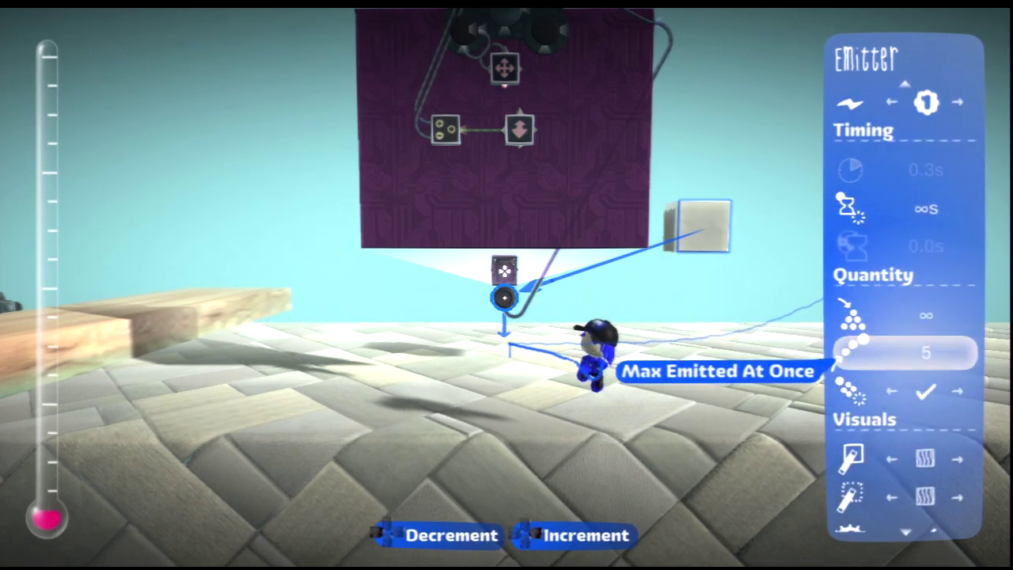
pyautogui.press('Down')
pyautogui.press('Down')
pyautogui.press('Down')
pyautogui.press('Up')
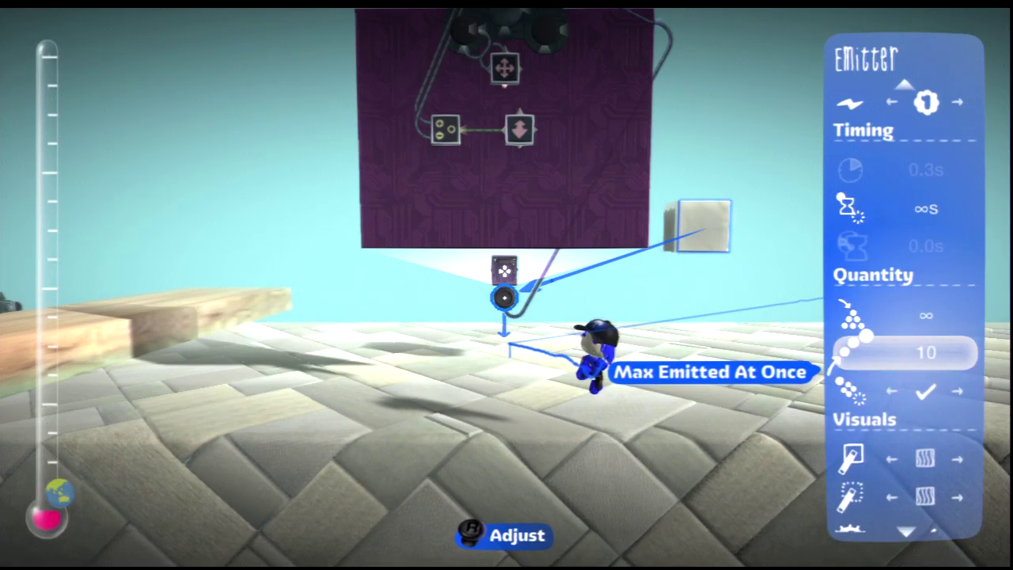
pyautogui.press('Escape')
# - Delete the spare cube beside the circuit board and test the Controlinator by flying it and emitting cubes
pyautogui.press('Left')
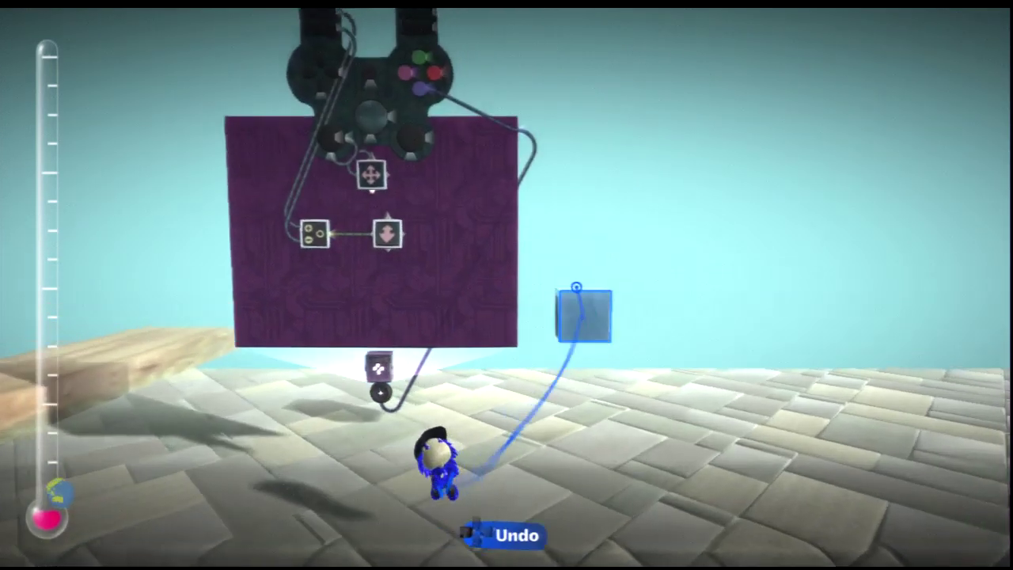
pyautogui.press('Escape')
pyautogui.press('Right')
pyautogui.press('space')
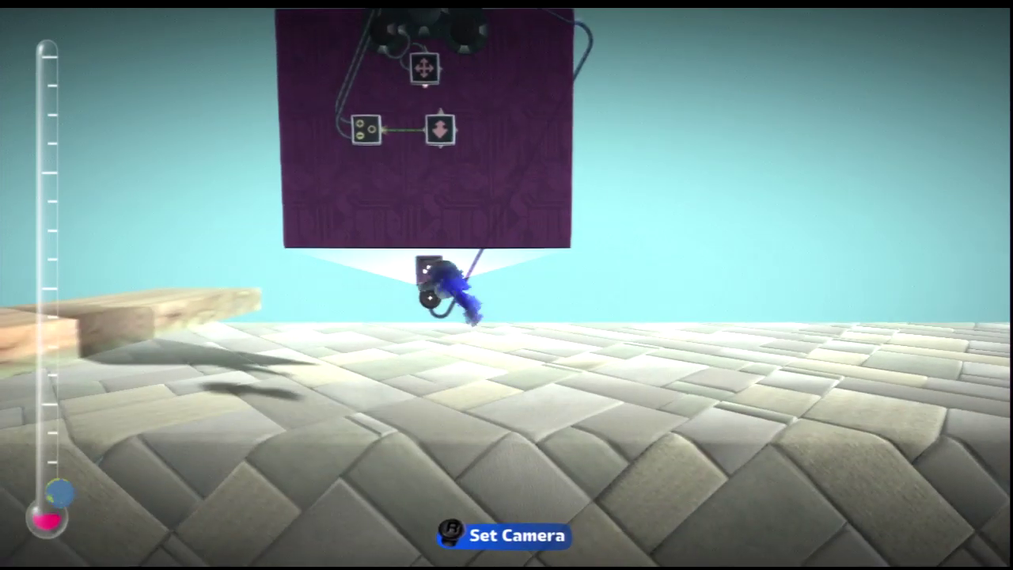
pyautogui.press('Up')
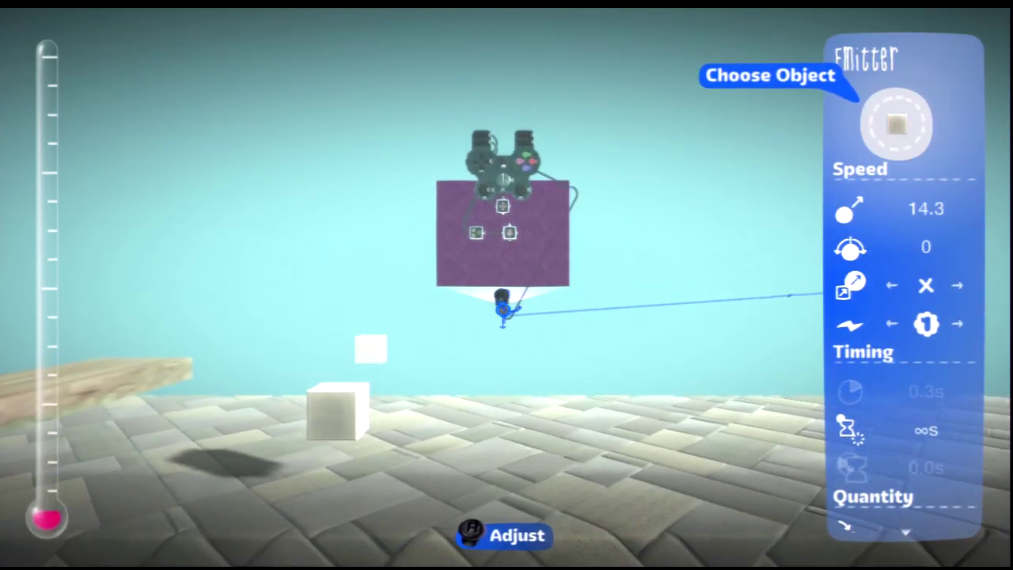
# - Choose the Snowball from the Balls in the collected objects as the emitter's object
pyautogui.press('Return')
pyautogui.press('Down')
pyautogui.press('Down')
pyautogui.press('Down')
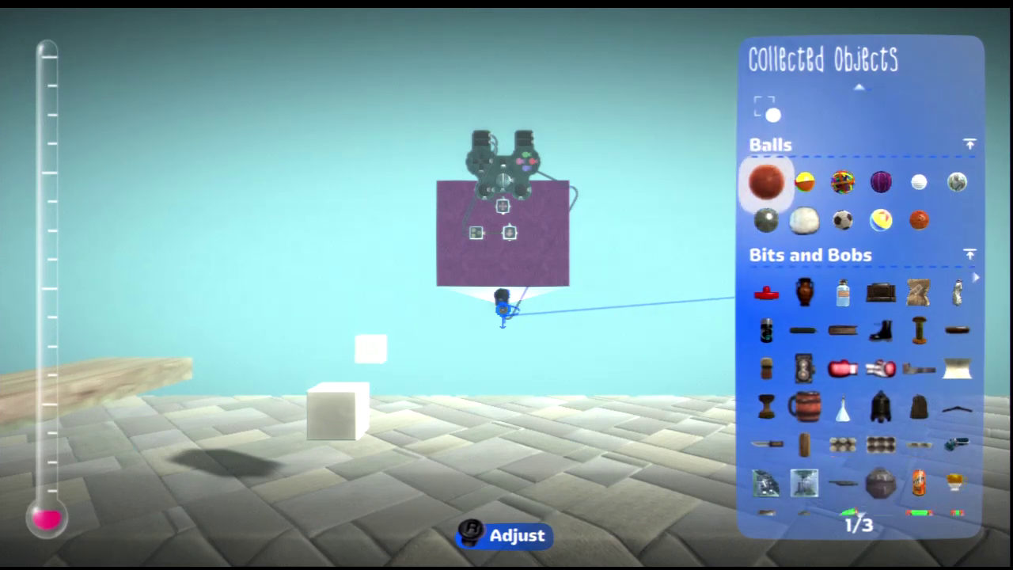
pyautogui.press('Up')
pyautogui.press('Right')
pyautogui.press('Down')
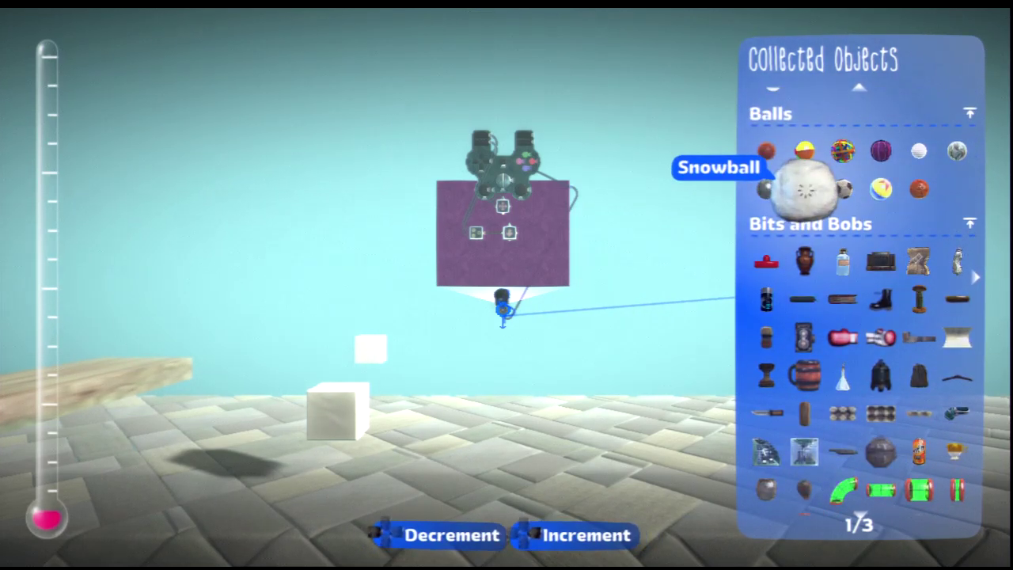
pyautogui.press('Return')
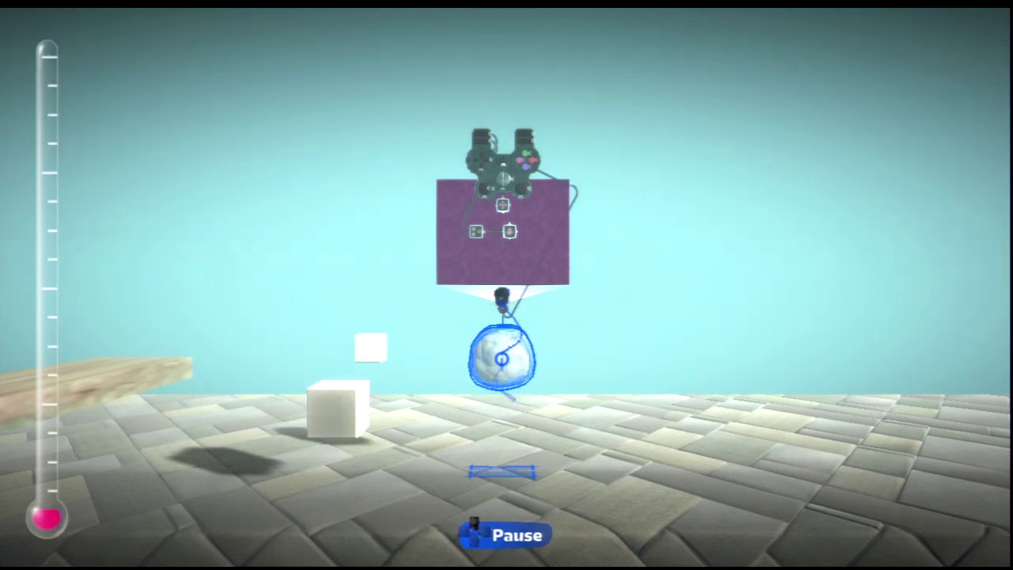
# - Set the snowball's emit position directly below the emitter and test the Controlinator by flying it and emitting a snowball
pyautogui.press('Return')
pyautogui.press('Escape')
pyautogui.press('space')
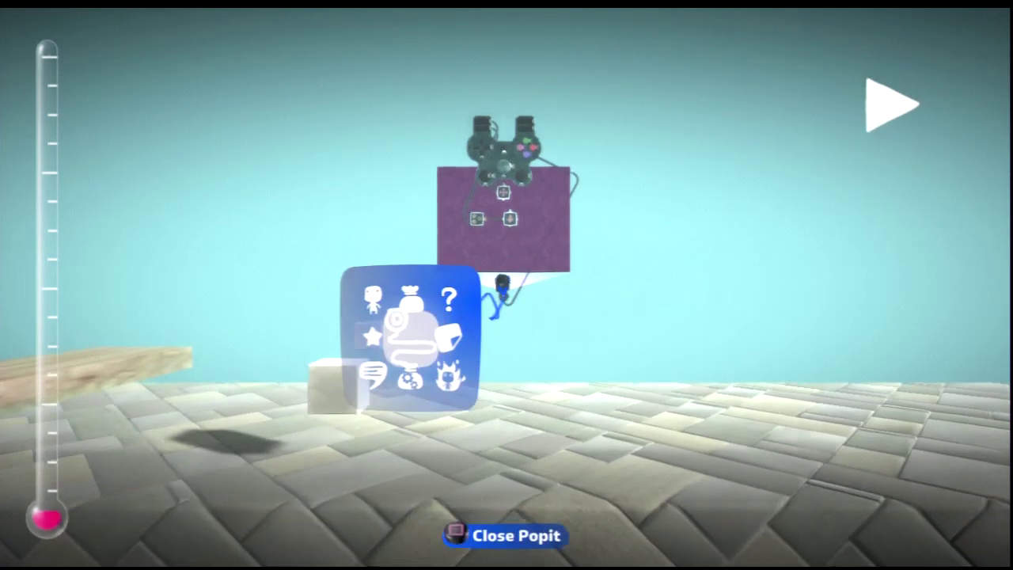
pyautogui.press('space')
pyautogui.press('Right')
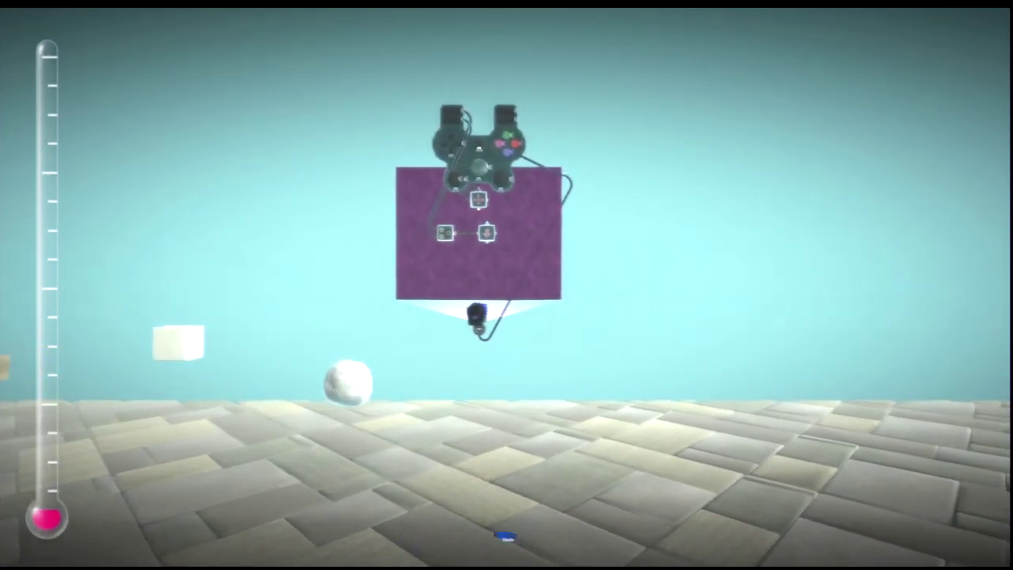
pyautogui.press('Left')
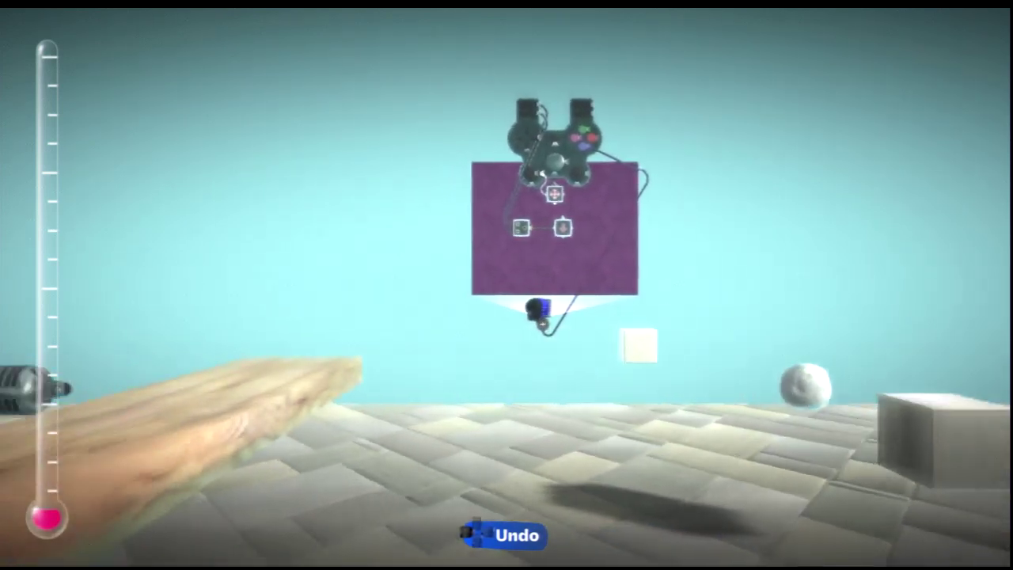
# - Tweak the emitter and use Pick Emitted Object to capture the cube on the ground as its emitted object
pyautogui.press('space')
pyautogui.press('space')
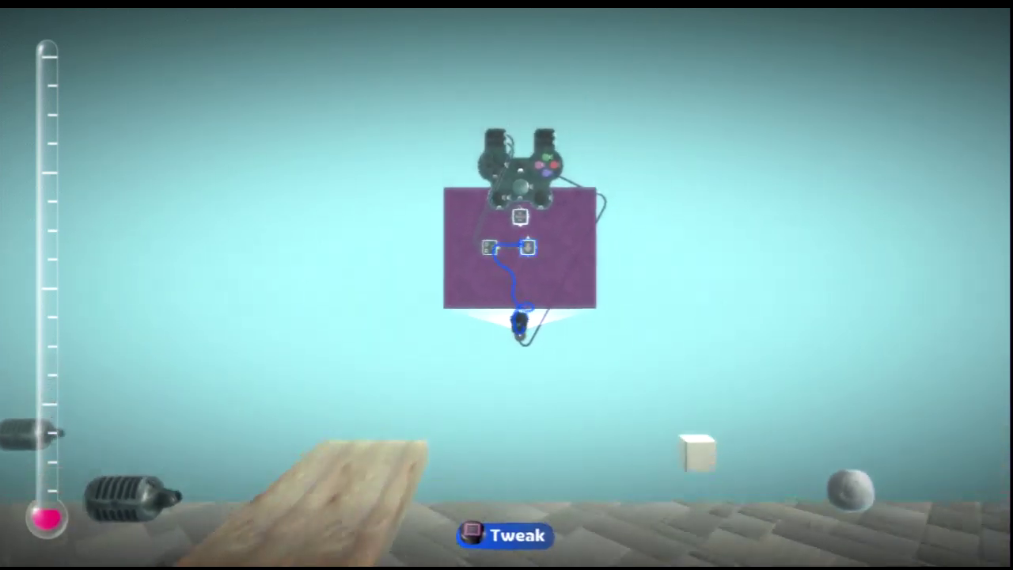
pyautogui.press('space')
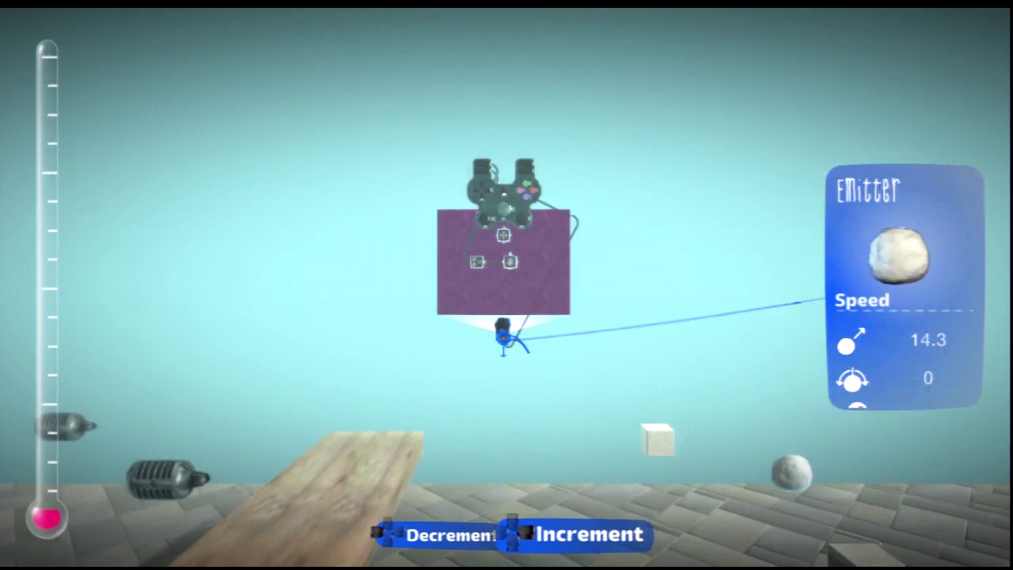
pyautogui.press('Return')
pyautogui.press('Return')
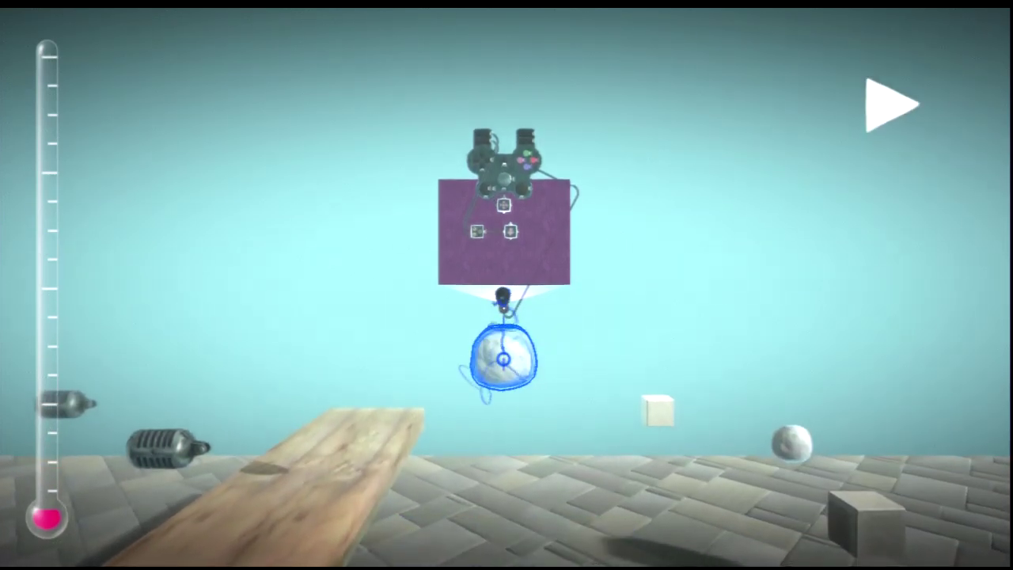
pyautogui.press('Return')
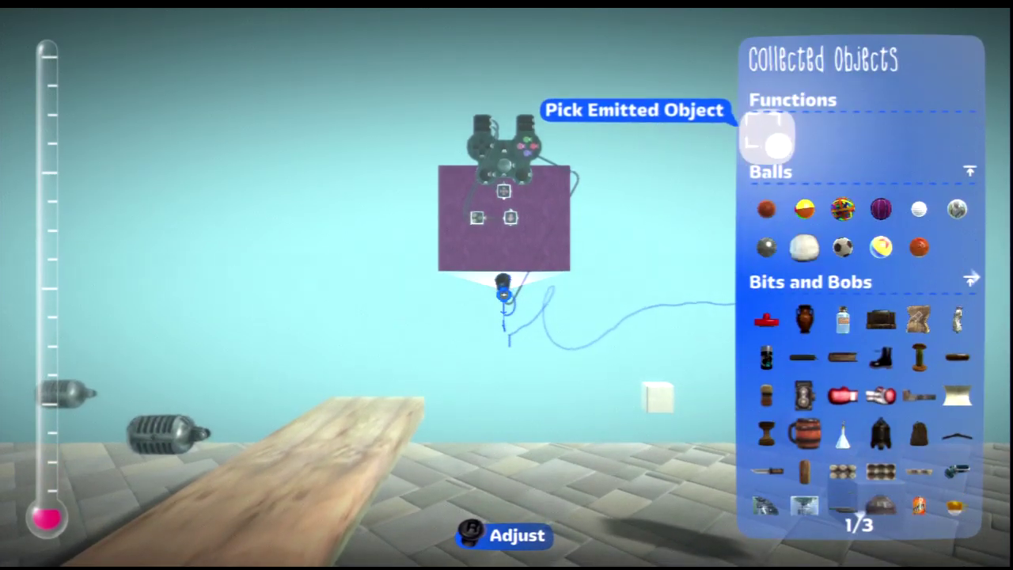
pyautogui.press('Return')
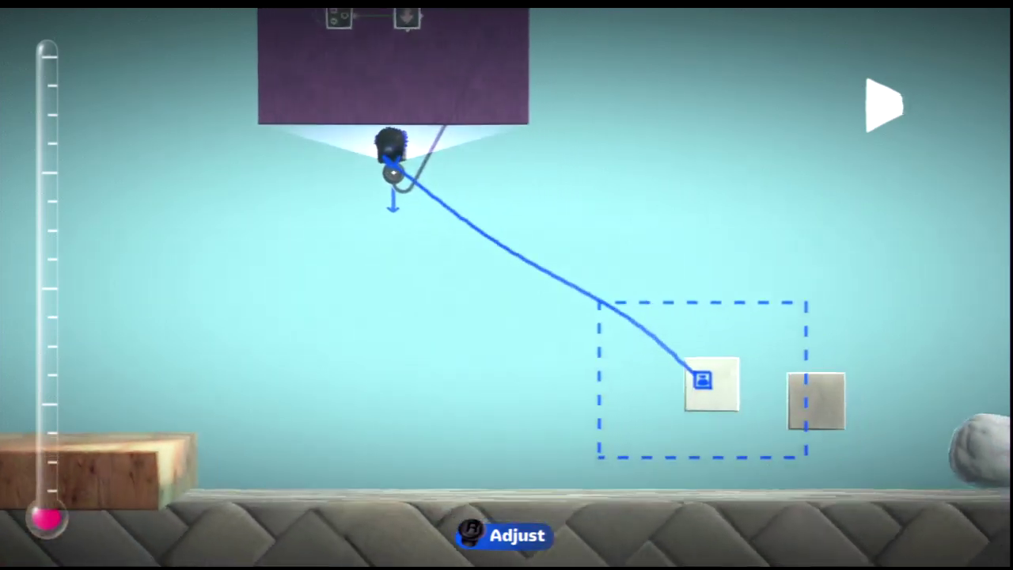
pyautogui.press('Return')
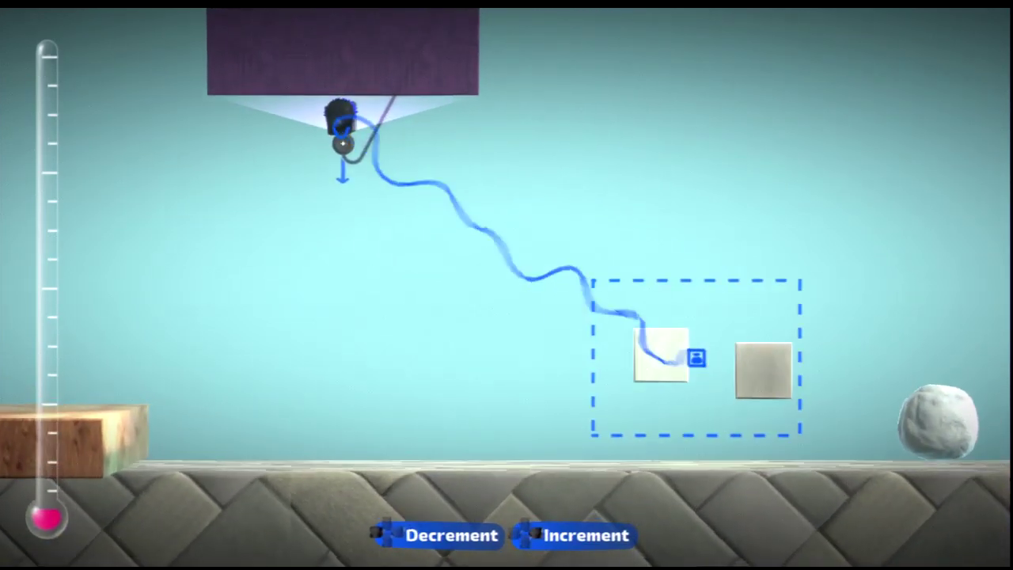
pyautogui.press('Return')
pyautogui.press('Return')
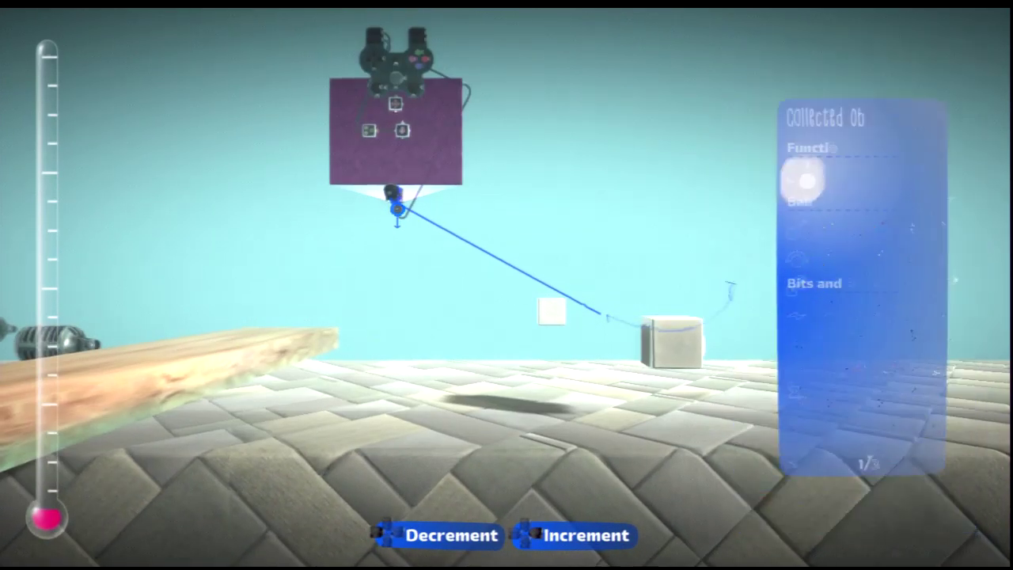
pyautogui.press('Return')
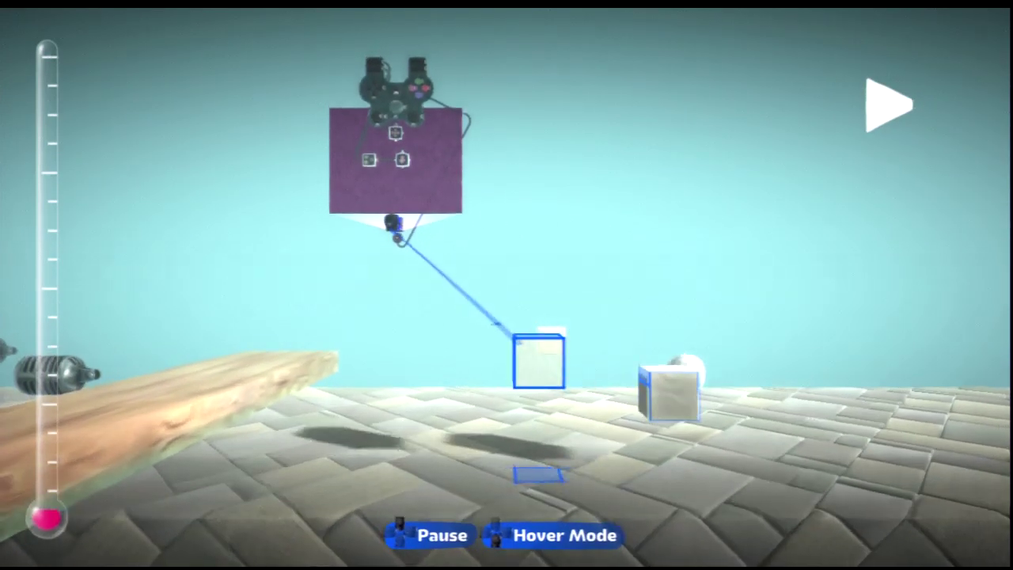
# - Place a second cube on the ground below the emitter, beside the existing one
pyautogui.press('Escape')
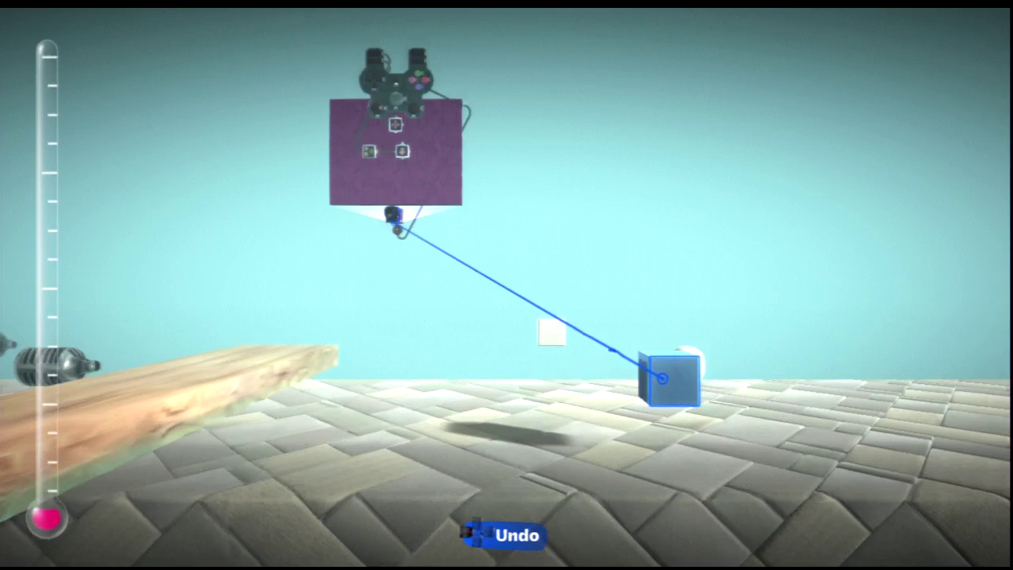
pyautogui.press('Return')
pyautogui.press('Escape')
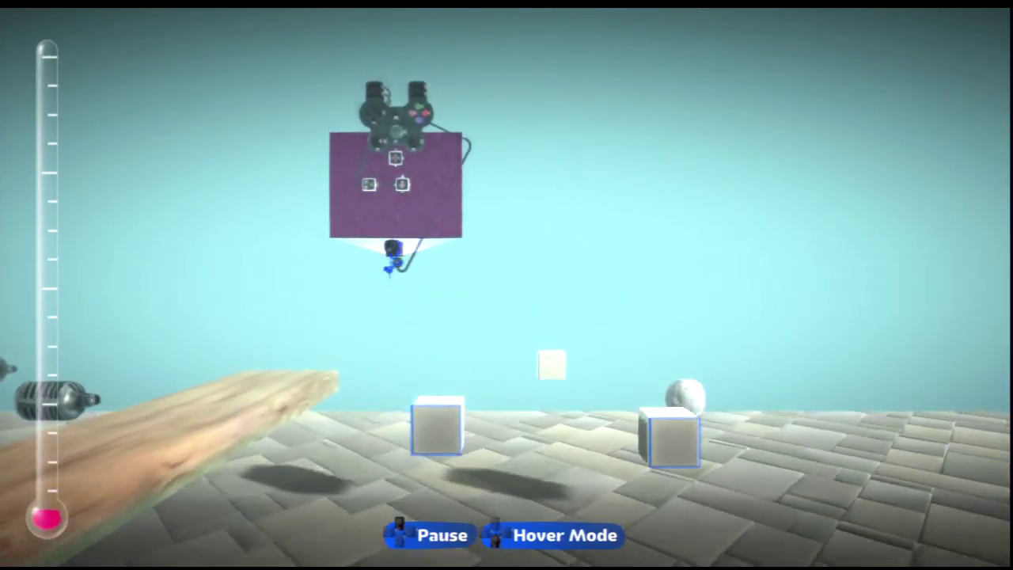
# - Choose the newly placed cube as the emitter's object through Pick Emitted Object
pyautogui.press('Return')
pyautogui.press('Return')
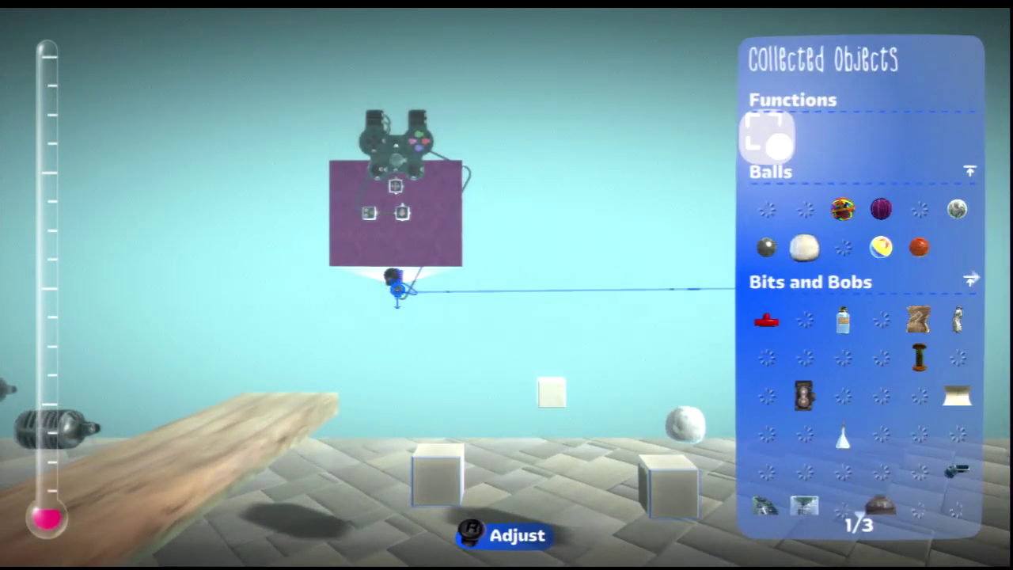
pyautogui.press('Return')
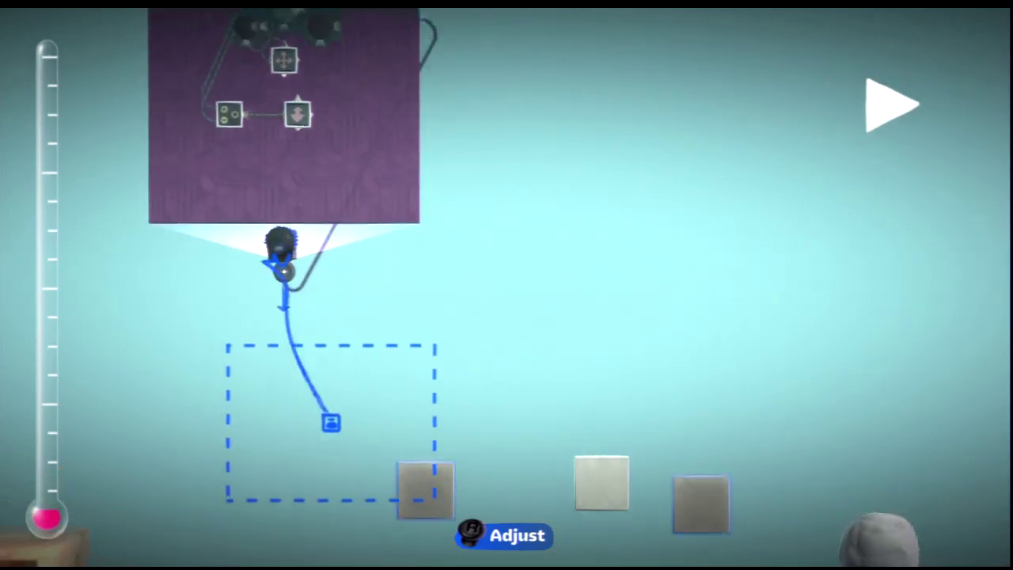
pyautogui.press('Return')
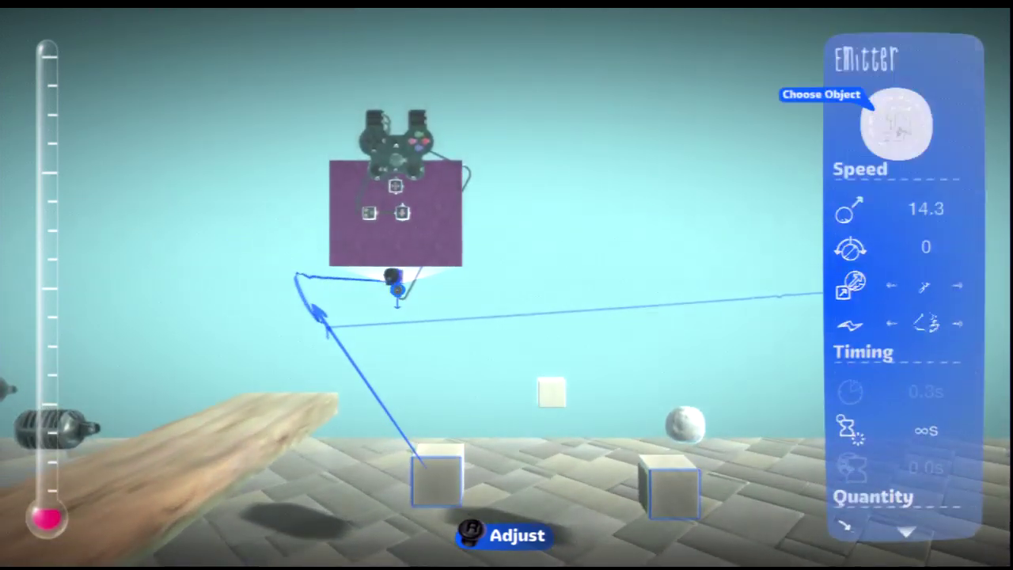
pyautogui.press('Escape')
# - Build a wide stepped platform above the wooden plank by smearing a white material in the Square shape
pyautogui.press('space')
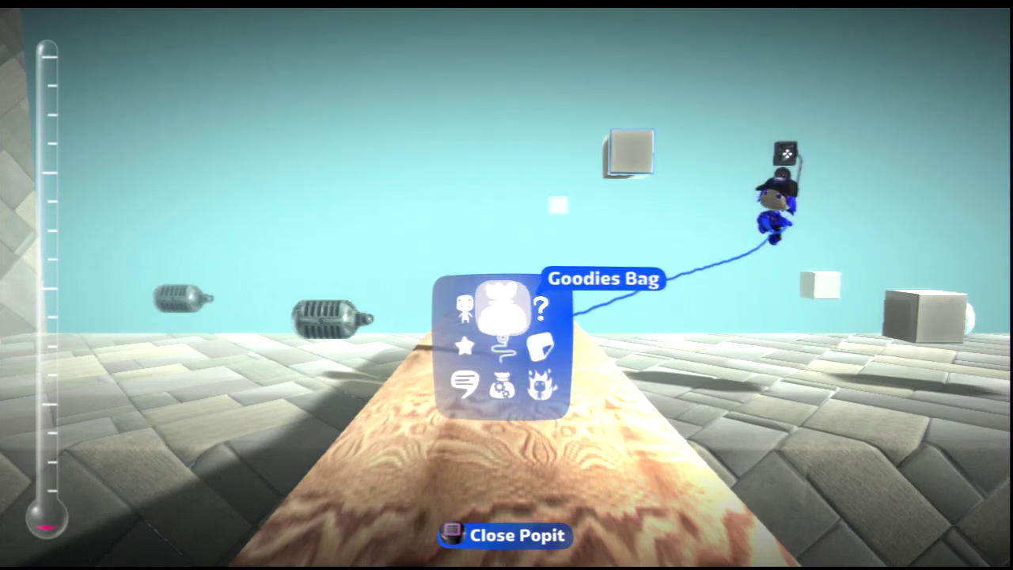
pyautogui.press('Return')
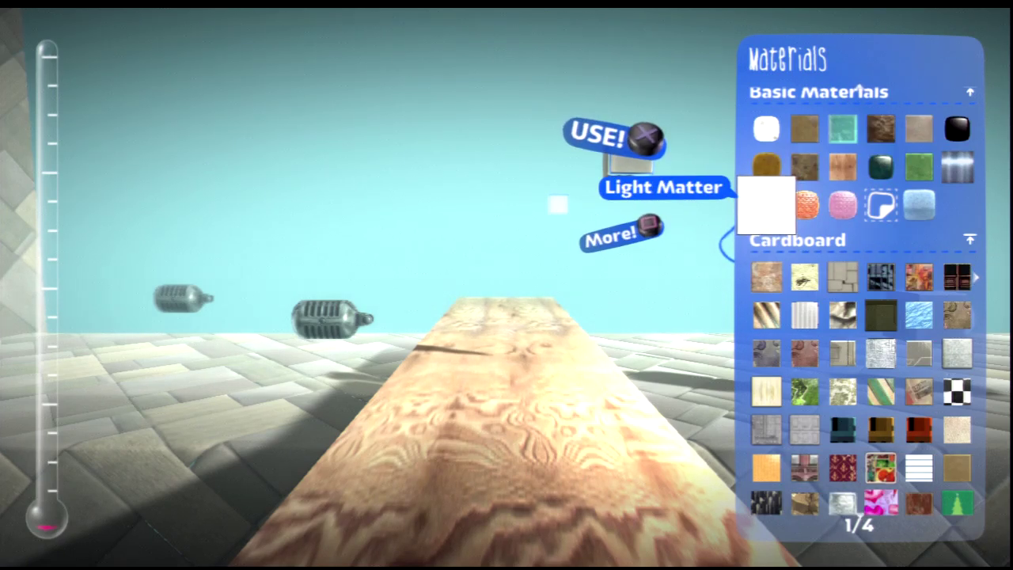
pyautogui.press('Return')
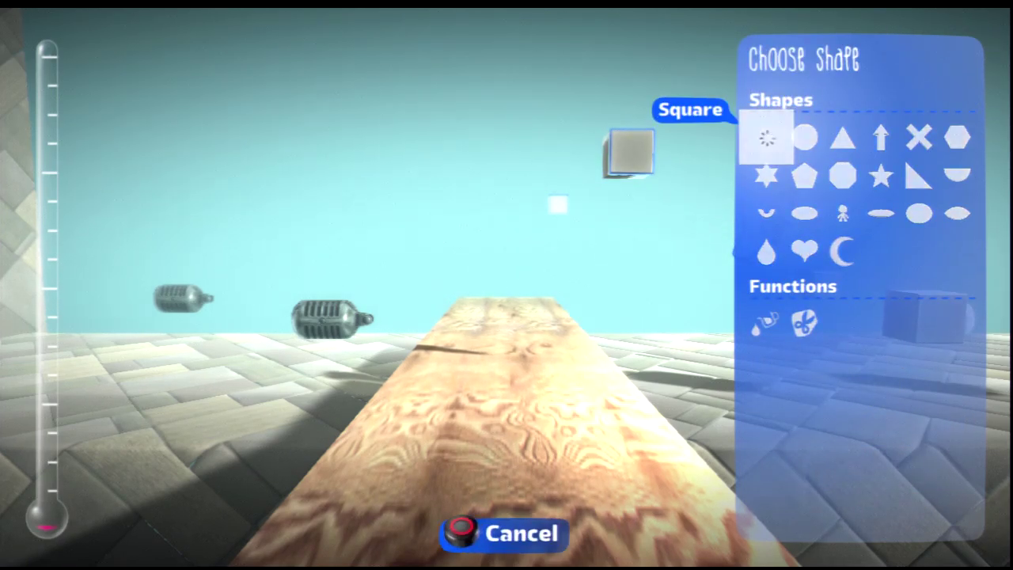
pyautogui.press('Return')
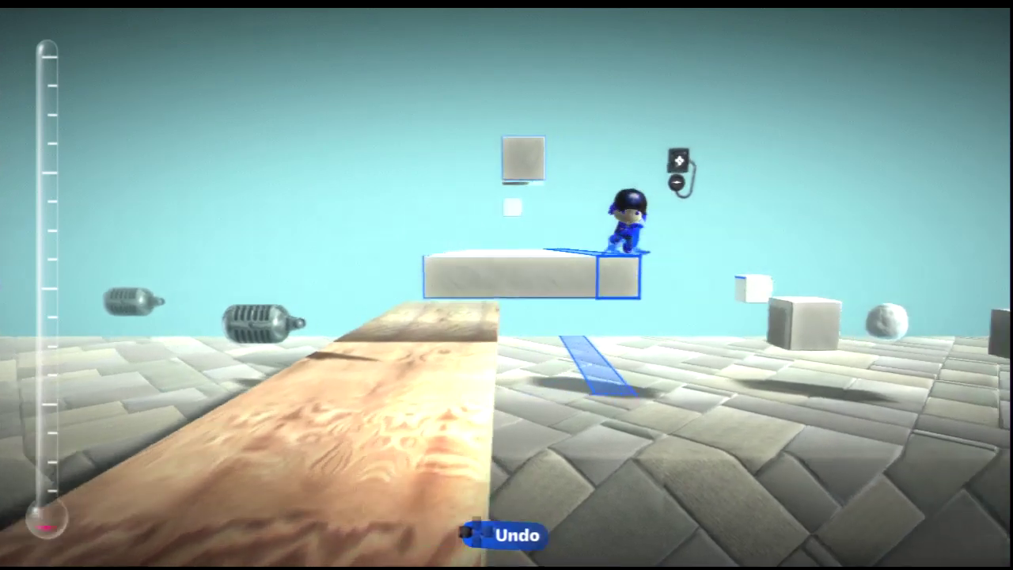
pyautogui.press('Left')
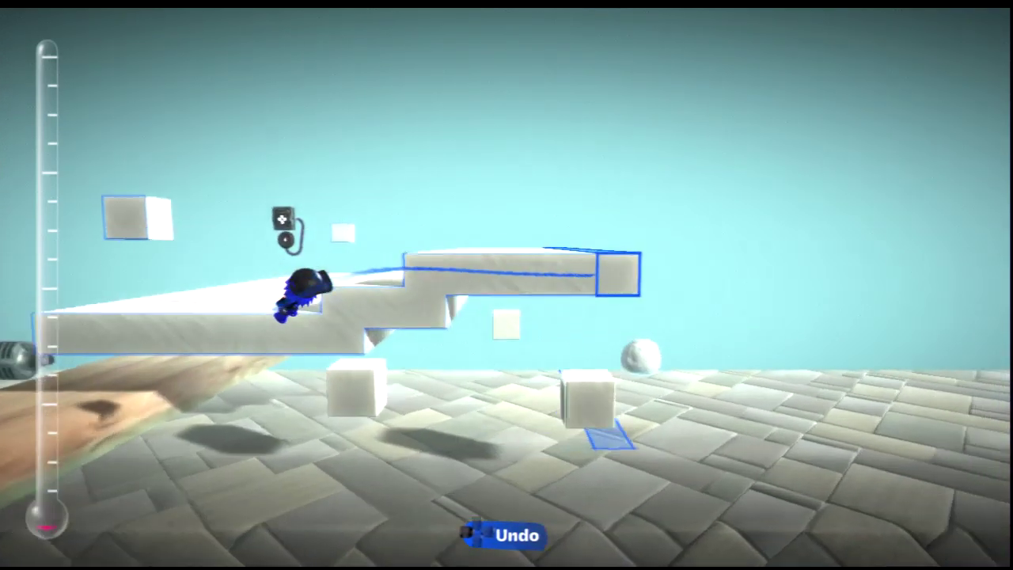
pyautogui.press('Escape')
pyautogui.press('Escape')
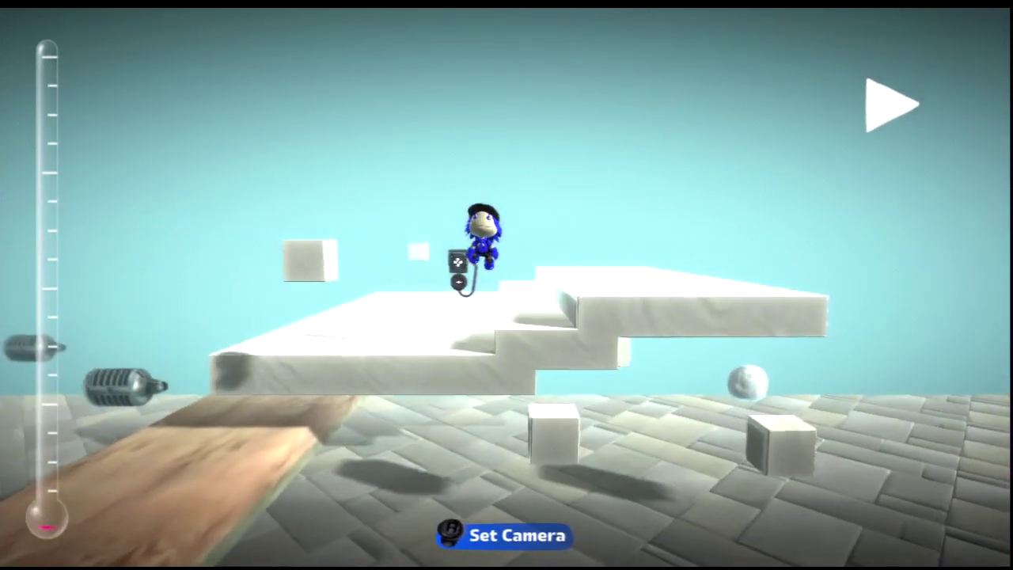